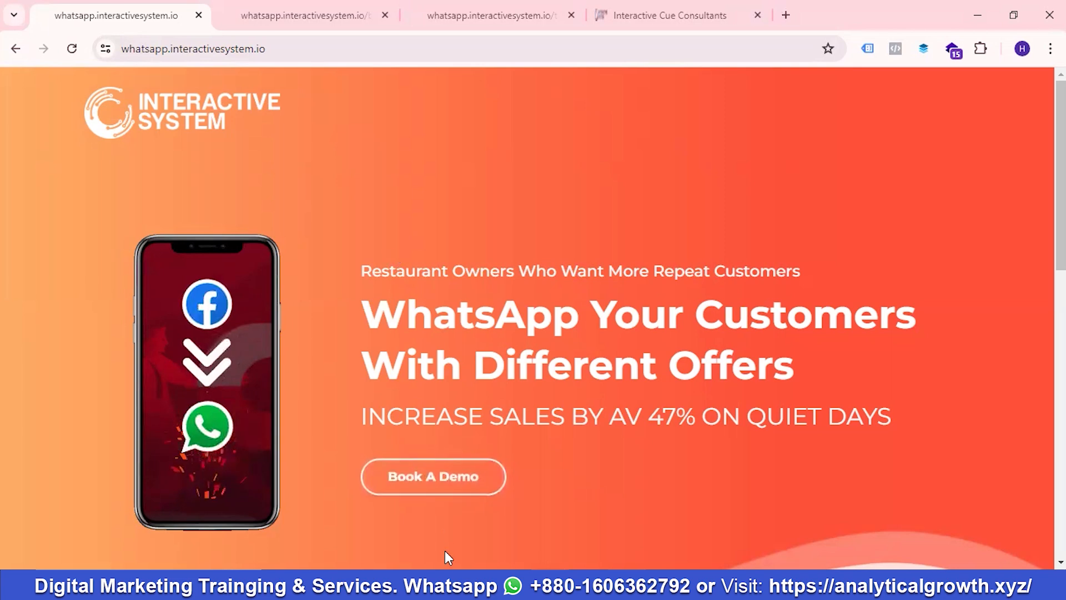
# - In Meta Events Manager, start a Meta Pixel integration for ICC Pixel For Whatsapp Marketing, choosing to add the code manually
pyautogui.click(451, 586)
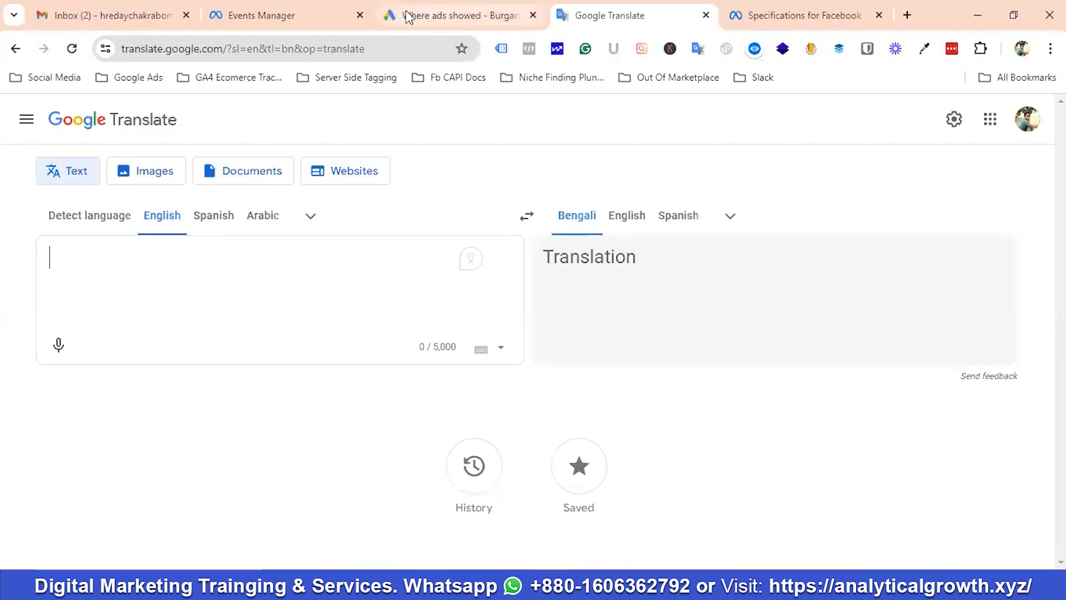
pyautogui.click(328, 8)
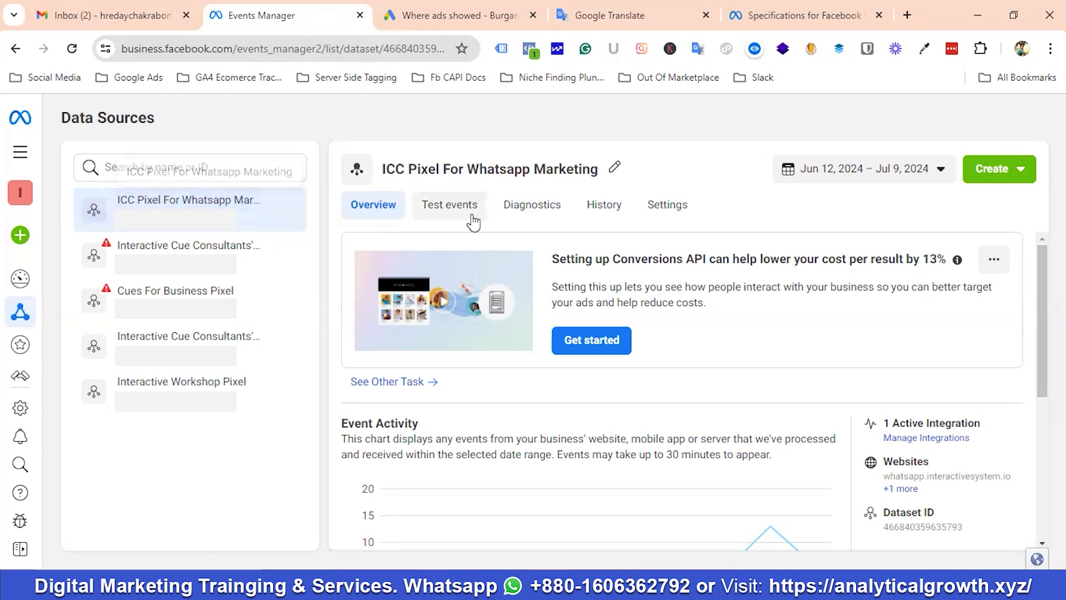
pyautogui.scroll(-3, 488, 236)
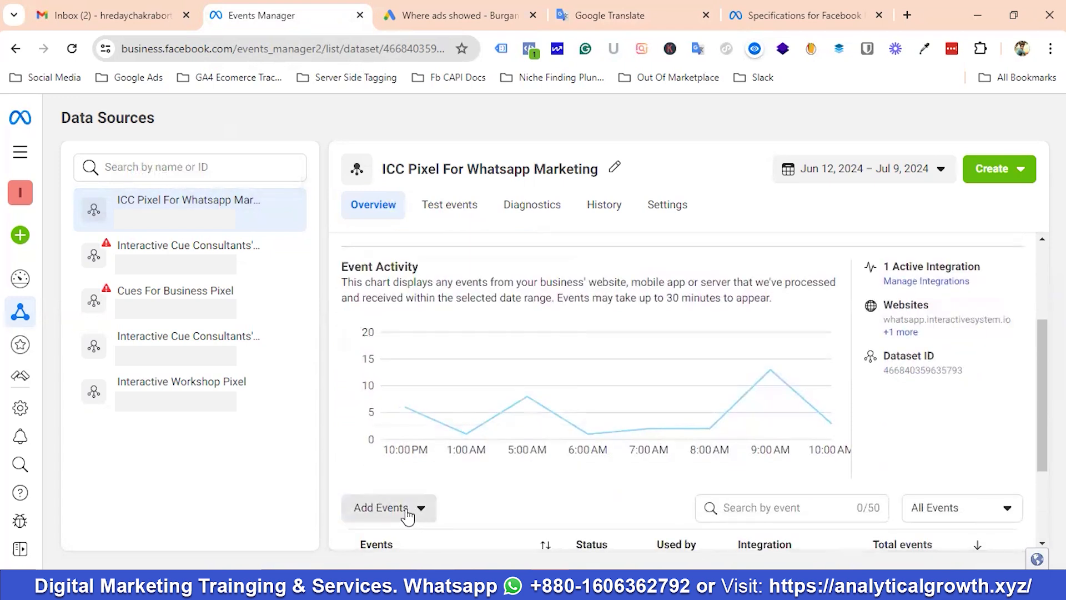
pyautogui.click(407, 516)
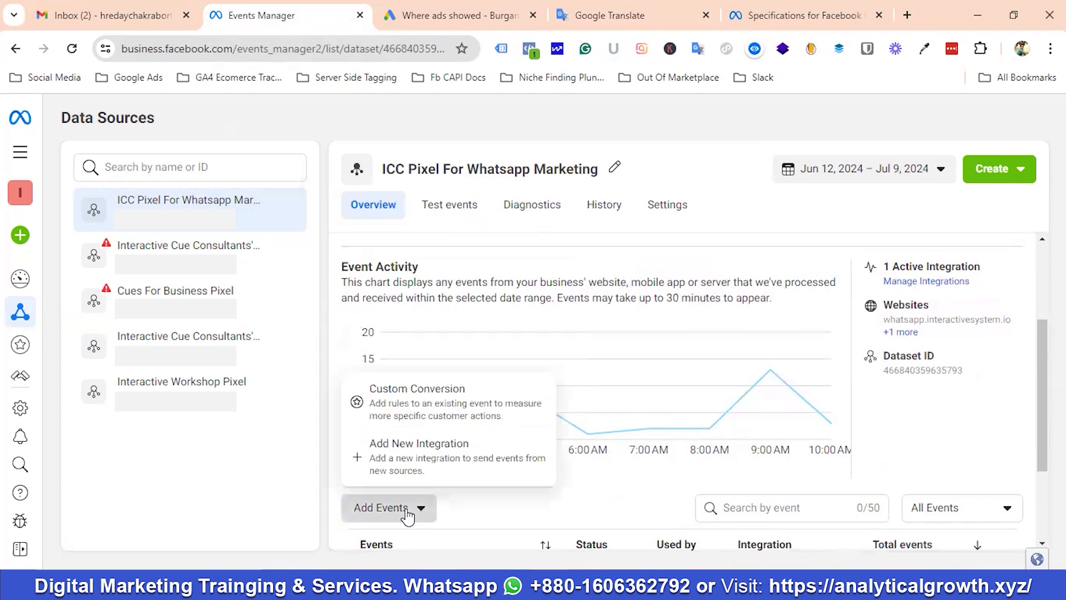
pyautogui.click(411, 457)
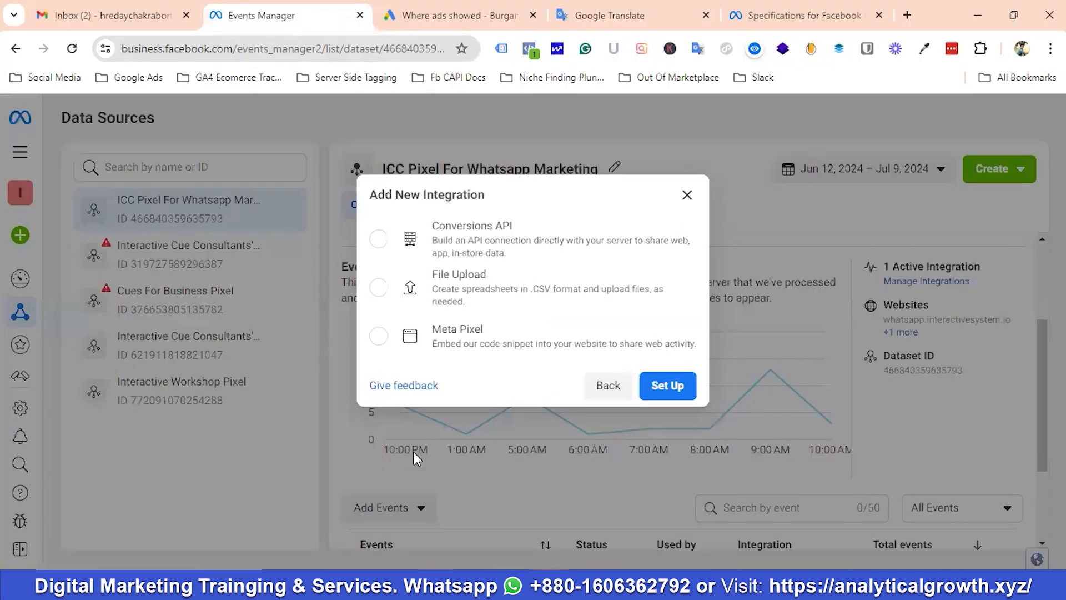
pyautogui.click(459, 341)
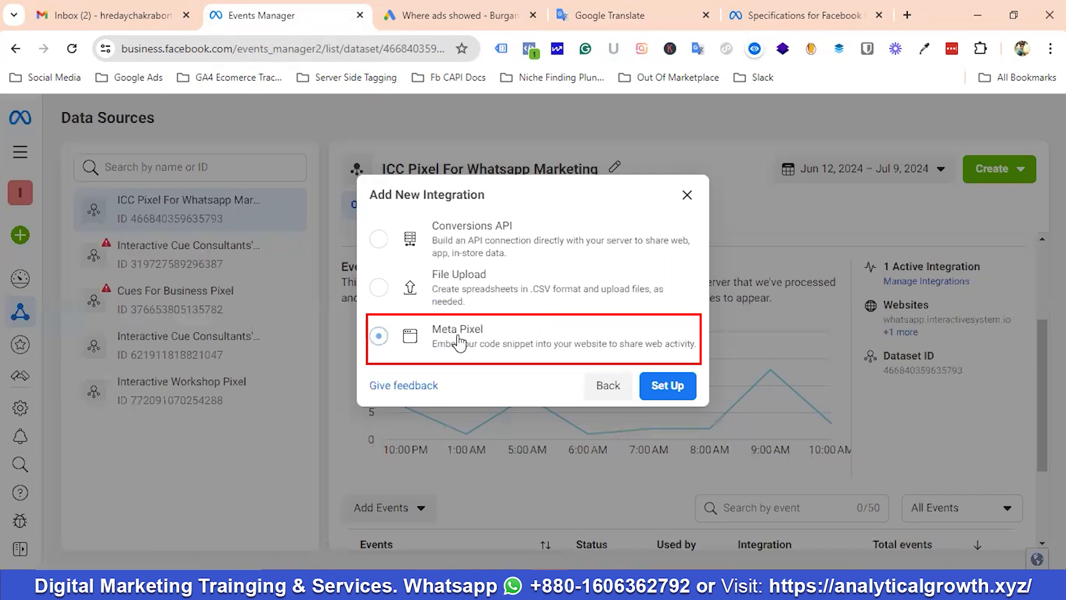
pyautogui.click(666, 392)
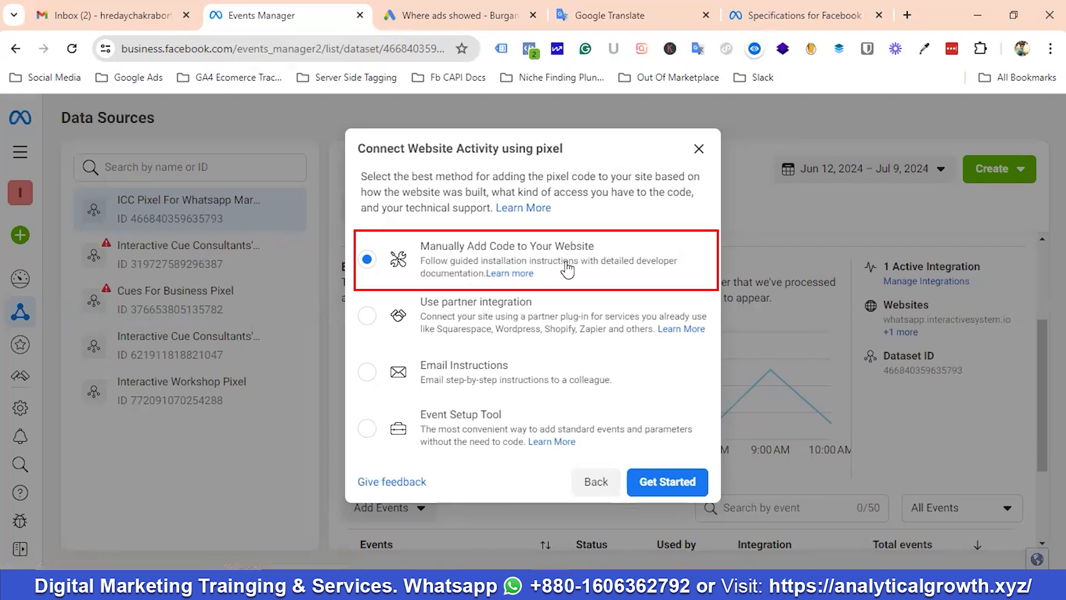
pyautogui.click(667, 482)
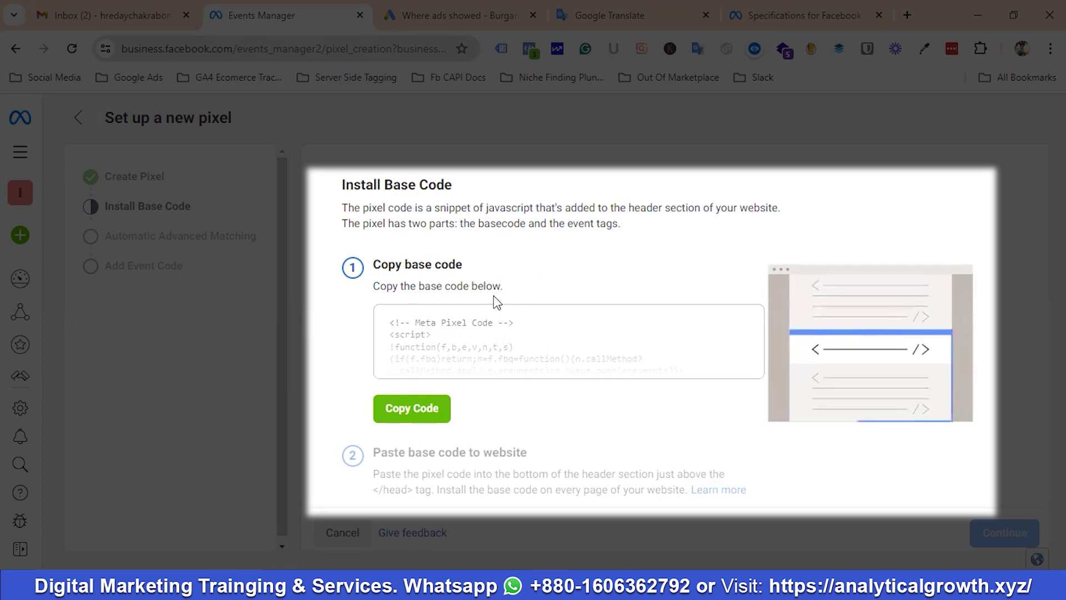
# - Copy the pixel base code into Google Translate's source text and examine its init and PageView lines
pyautogui.click(423, 413)
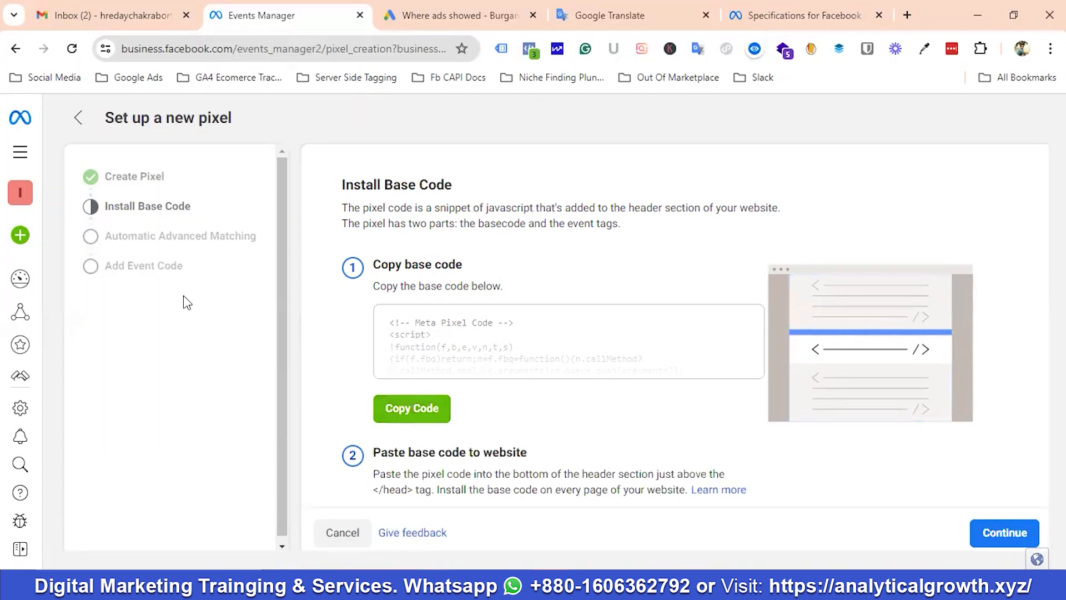
pyautogui.hotkey('ctrl', '4')
pyautogui.hotkey('ctrl', 'v')
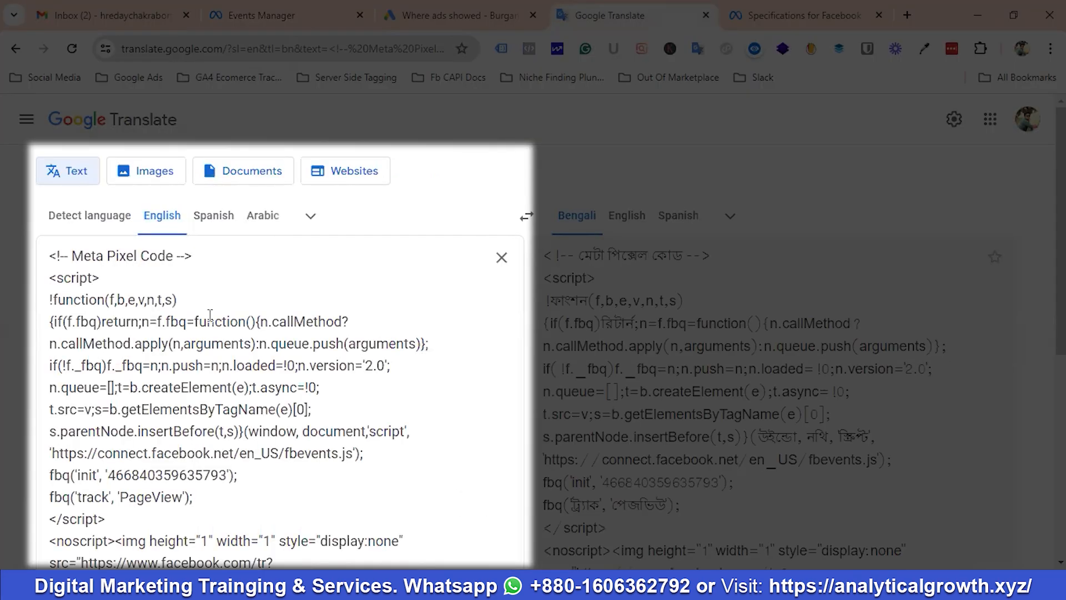
pyautogui.scroll(-3, 97, 256)
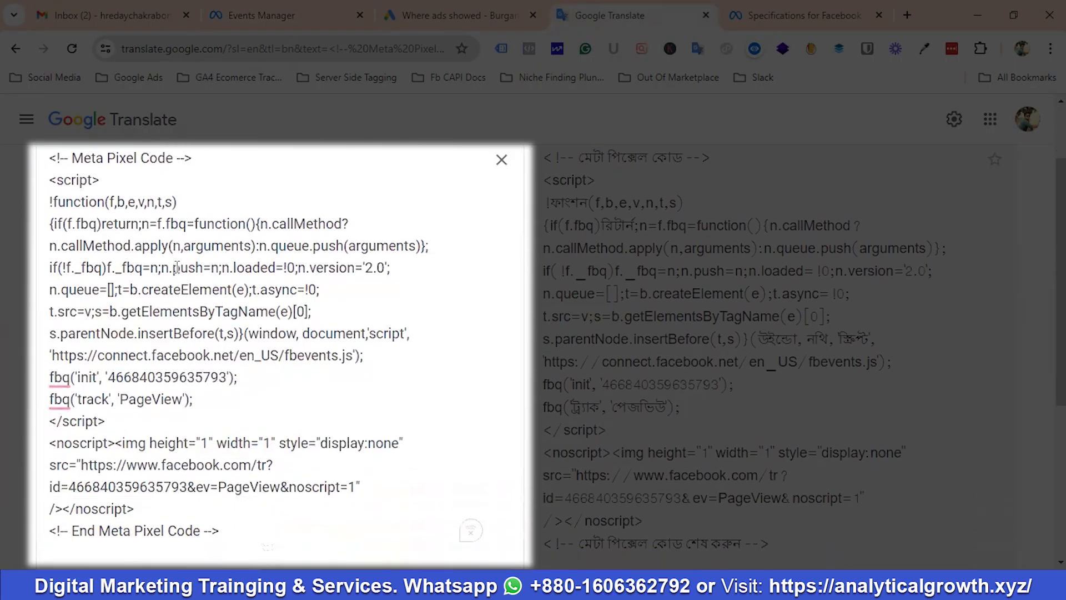
pyautogui.moveTo(219, 341); pyautogui.dragTo(29, 347)
pyautogui.click(131, 340)
pyautogui.tripleClick(148, 321)
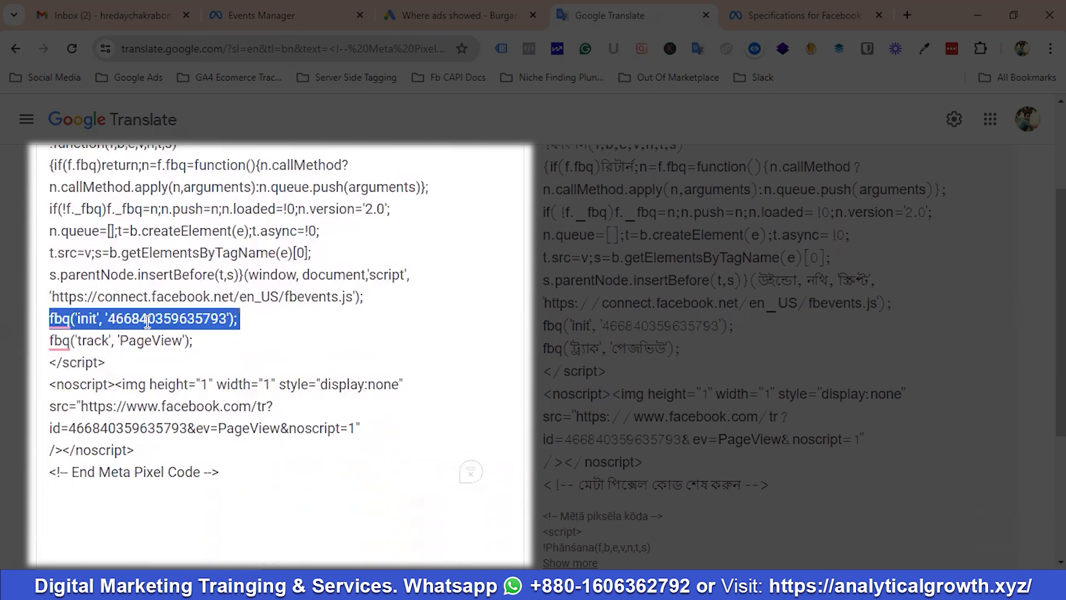
pyautogui.click(261, 322)
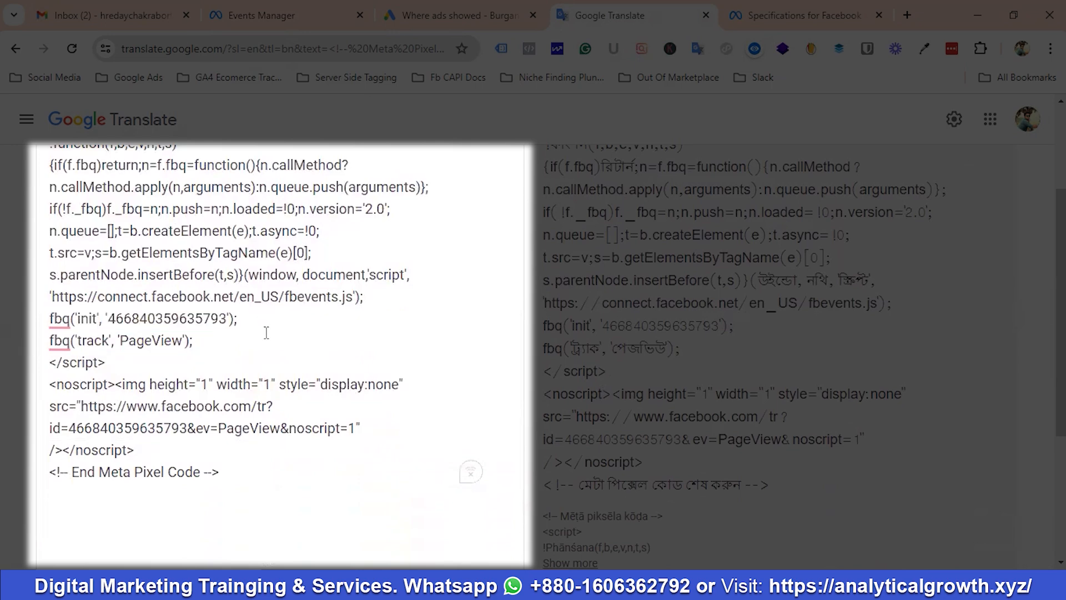
pyautogui.scroll(2, 266, 333)
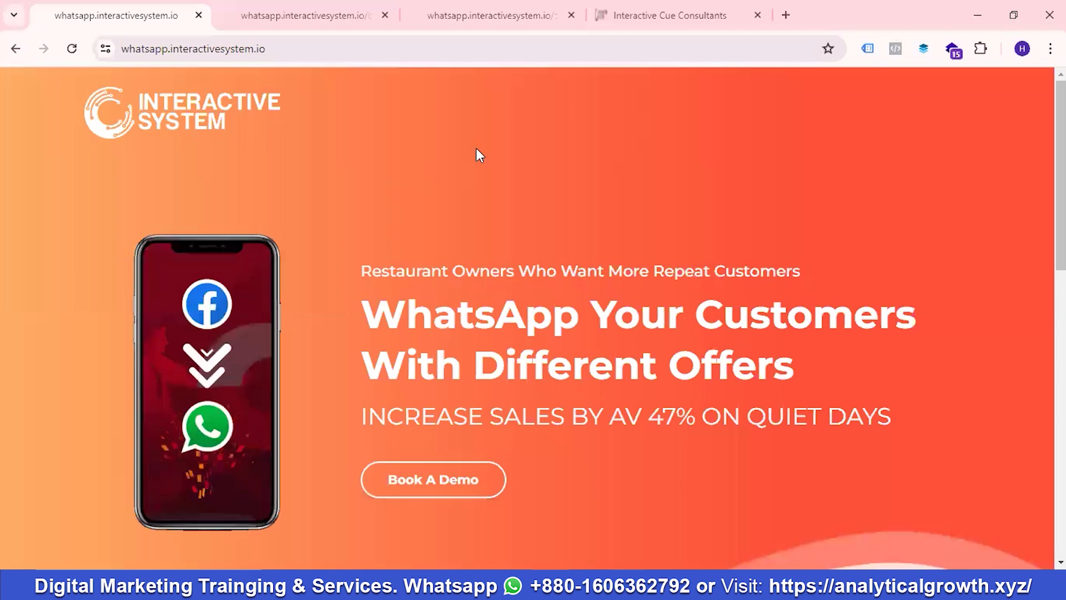
# - Switch to the Interactive Cue Consultants dashboard and change the sub-account to Interactive System
pyautogui.click(697, 8)
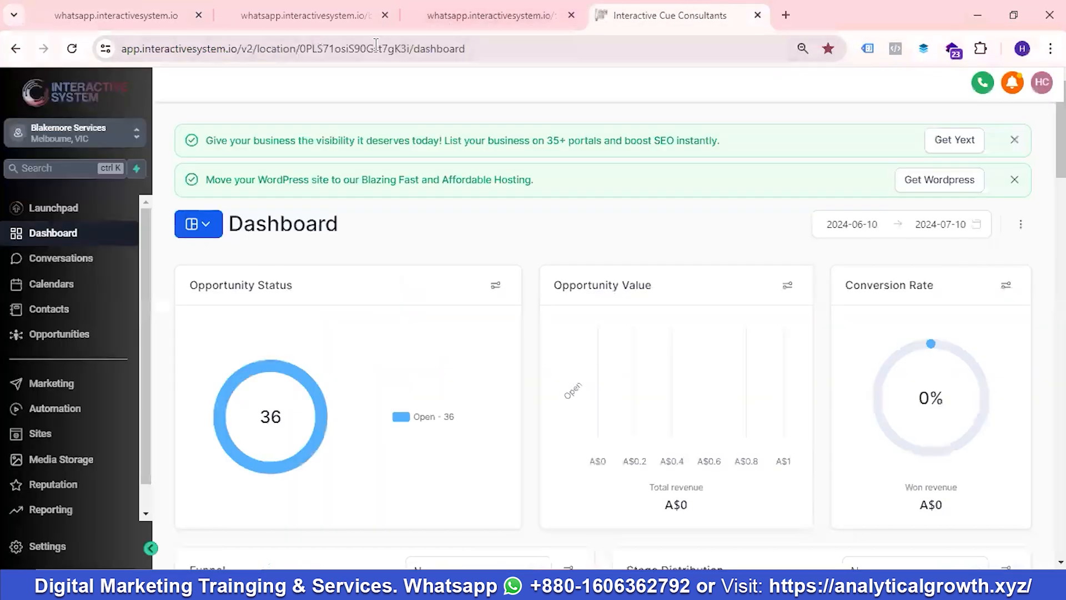
pyautogui.click(76, 137)
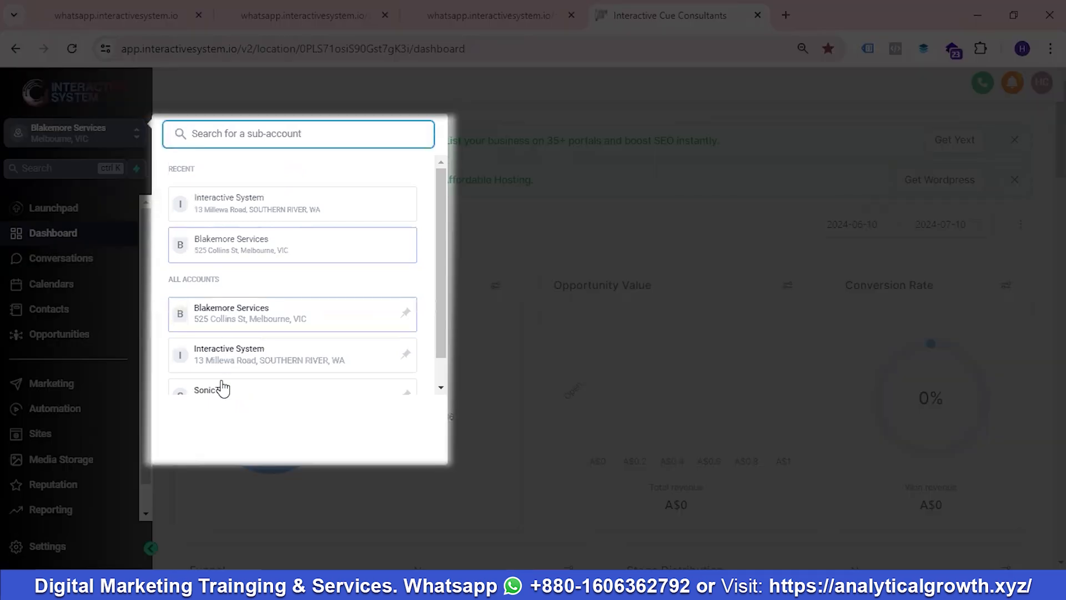
pyautogui.click(229, 355)
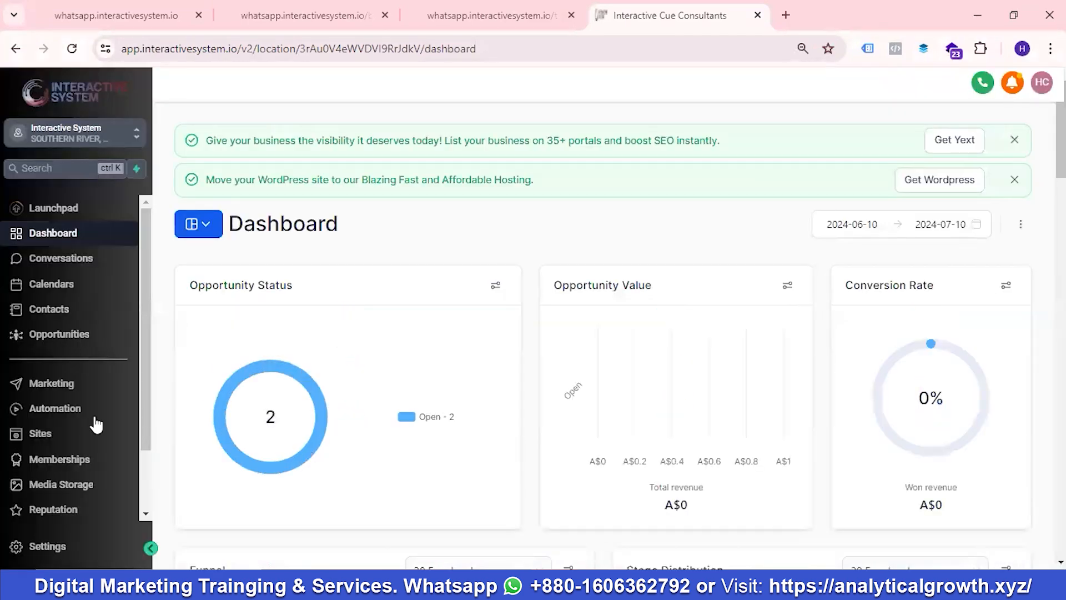
# - Open the Facebook Leads to WhatsApp funnel from the Facebook2WhatsApp folder under Sites
pyautogui.click(40, 434)
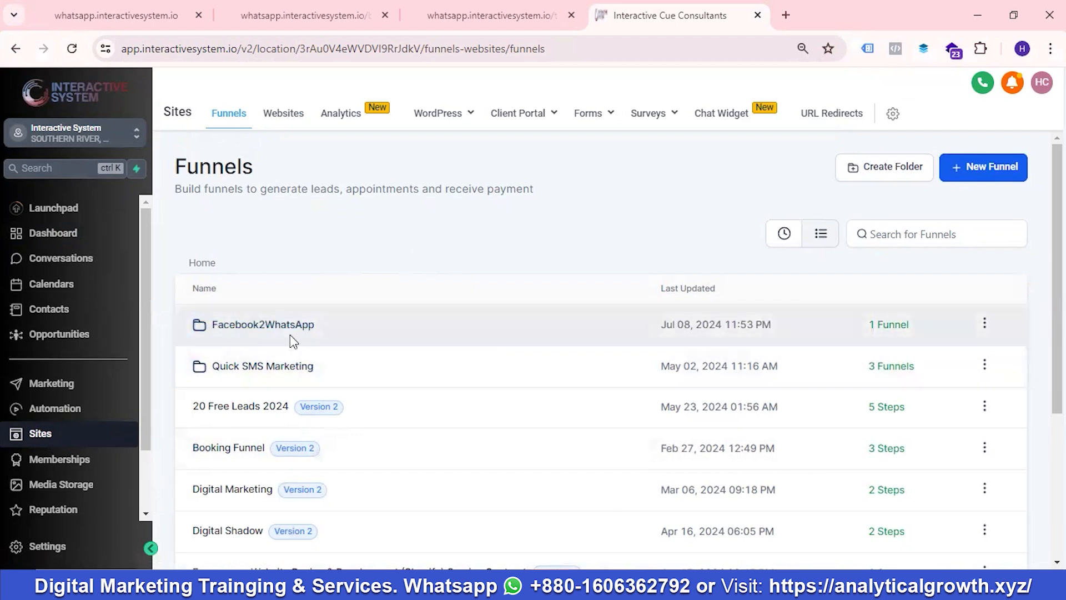
pyautogui.click(244, 327)
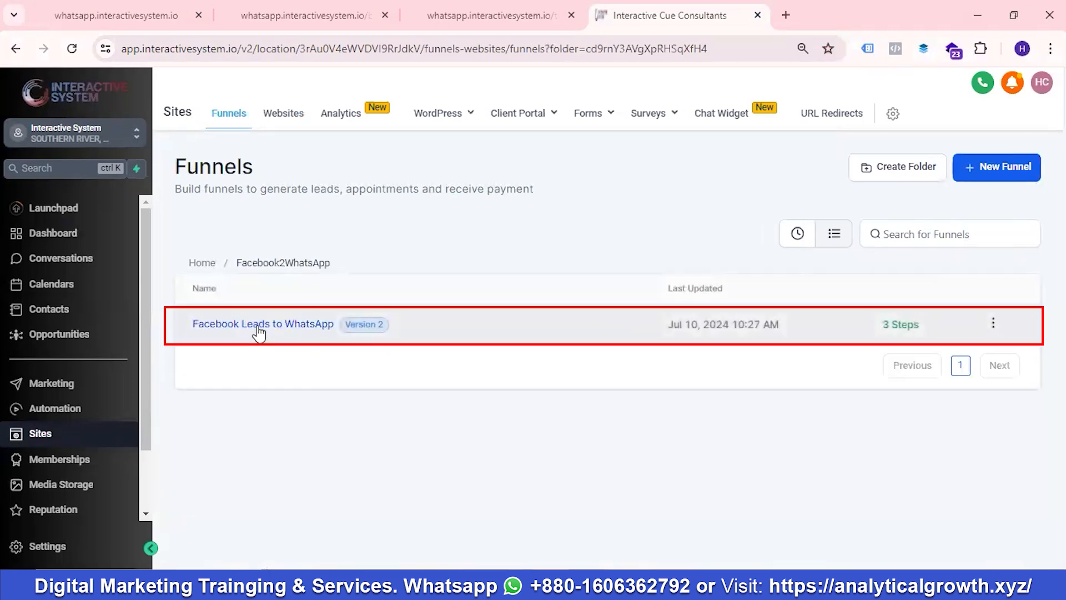
pyautogui.click(259, 330)
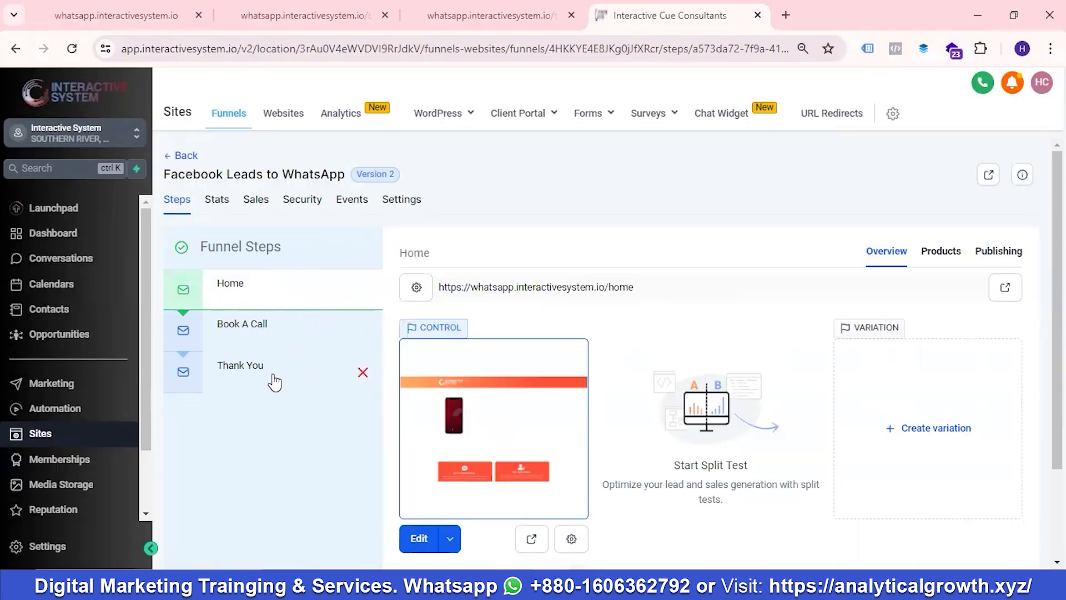
# - View the live home, booking and thank-you pages to compare them with the funnel's steps, and return to the funnel
pyautogui.click(139, 13)
pyautogui.click(290, 12)
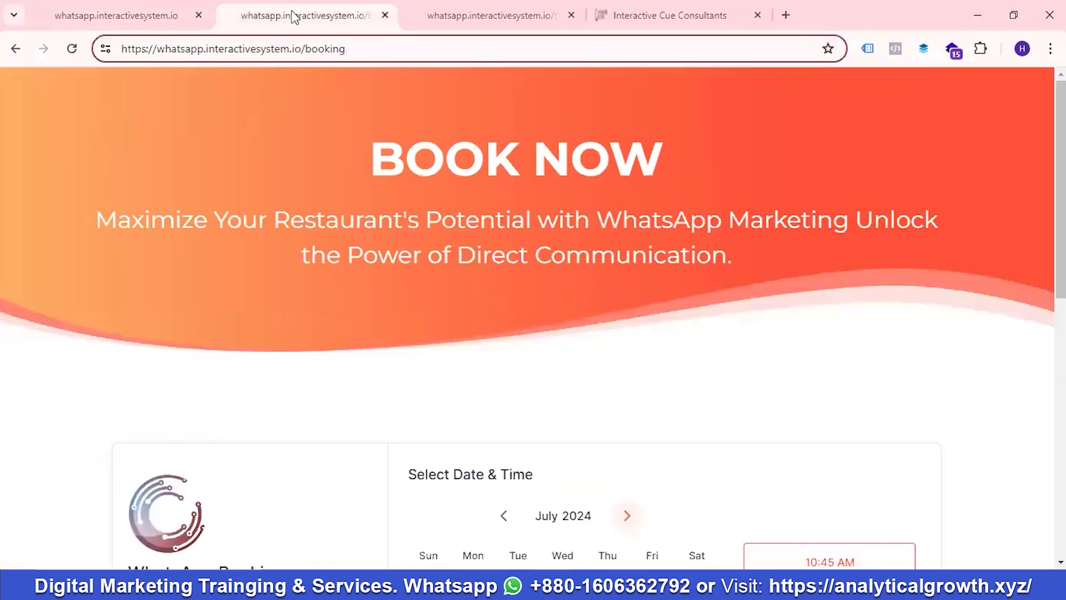
pyautogui.click(449, 14)
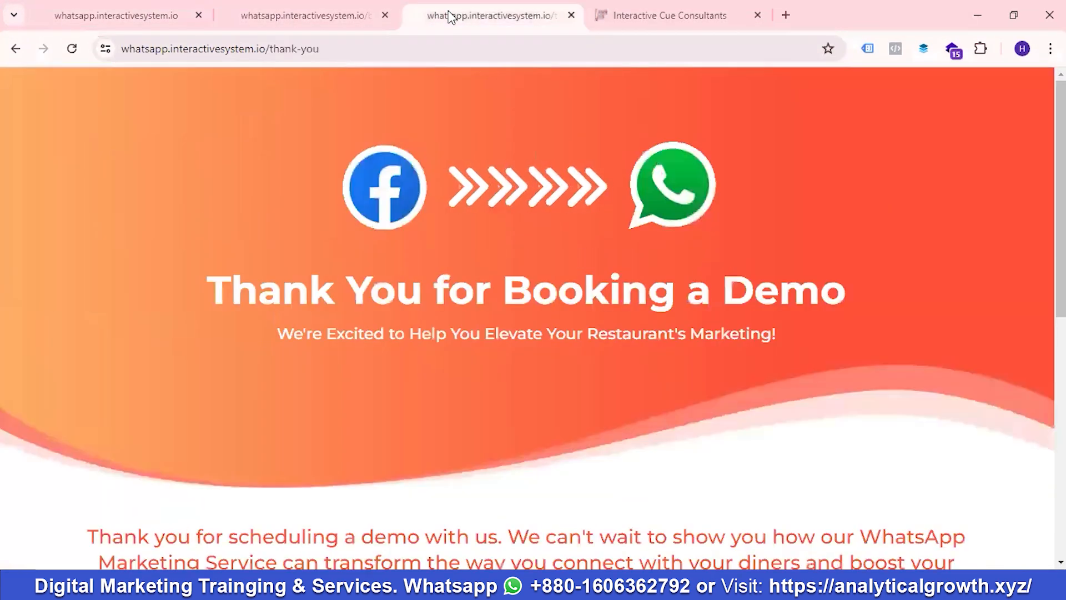
pyautogui.click(628, 11)
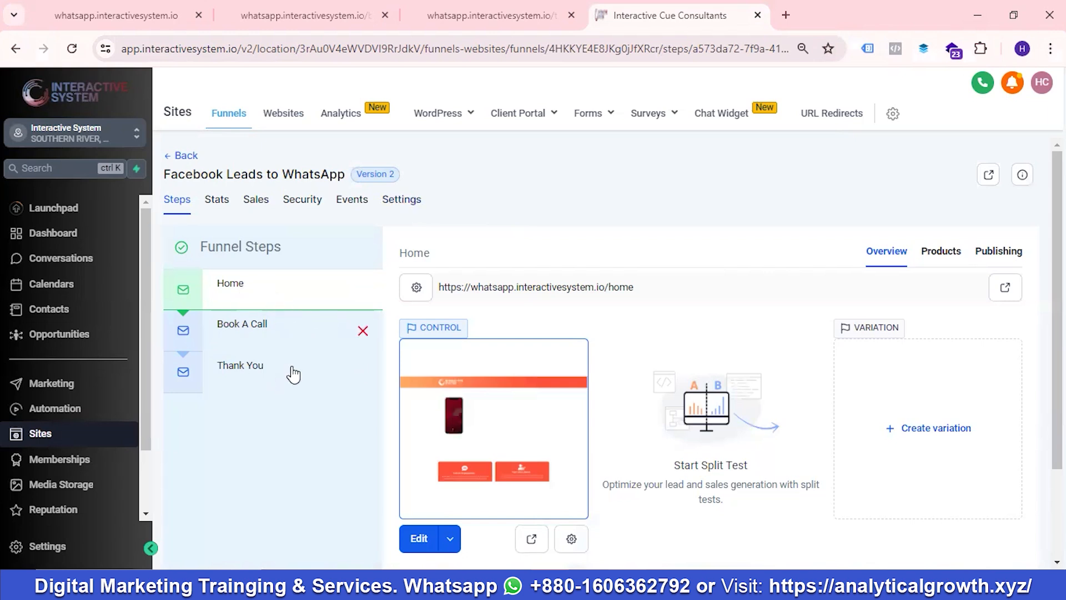
# - Copy the Meta Pixel base code from Events Manager into the head tracking code of the funnel's settings
pyautogui.click(401, 200)
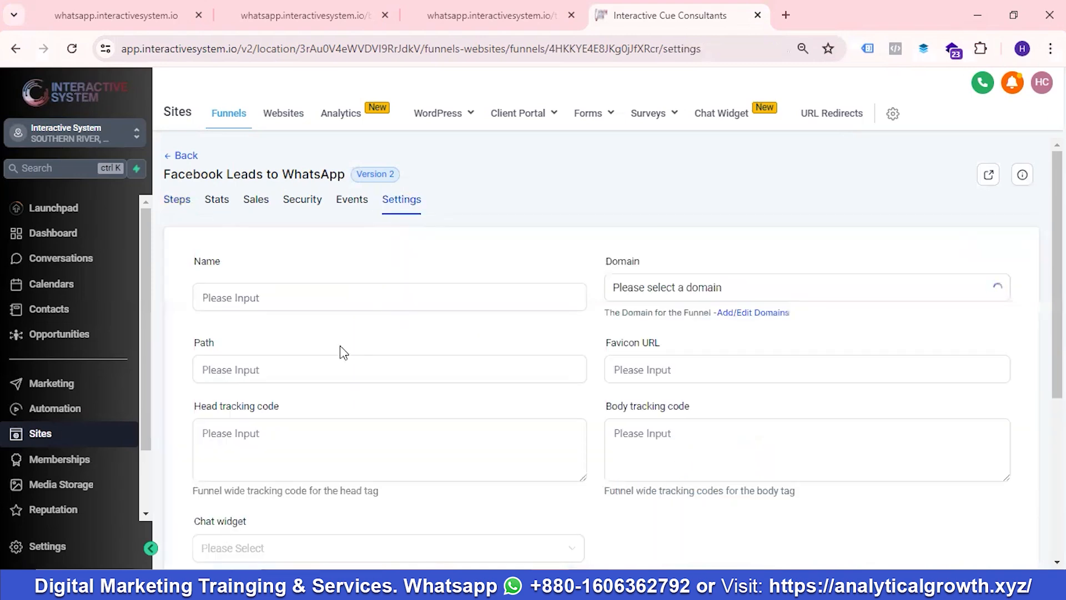
pyautogui.scroll(-1, 340, 345)
pyautogui.click(248, 362)
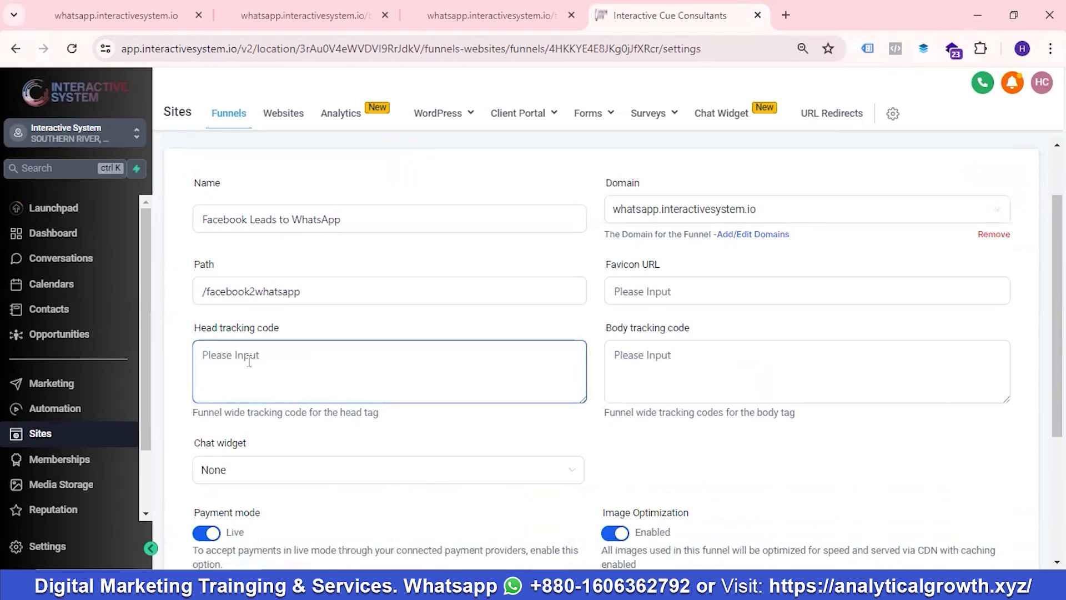
pyautogui.click(422, 585)
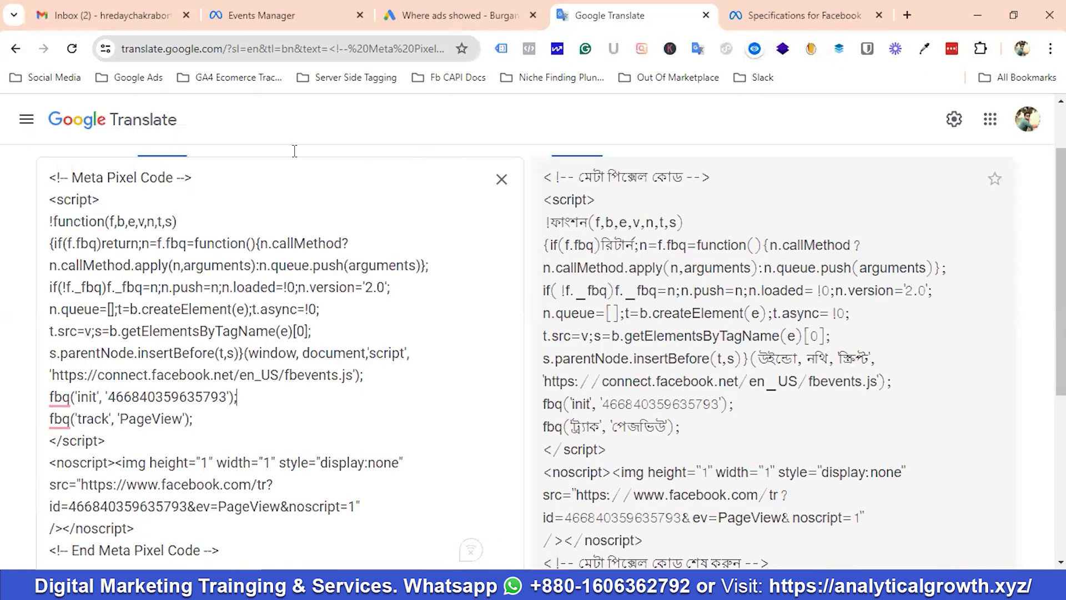
pyautogui.click(294, 16)
pyautogui.click(413, 406)
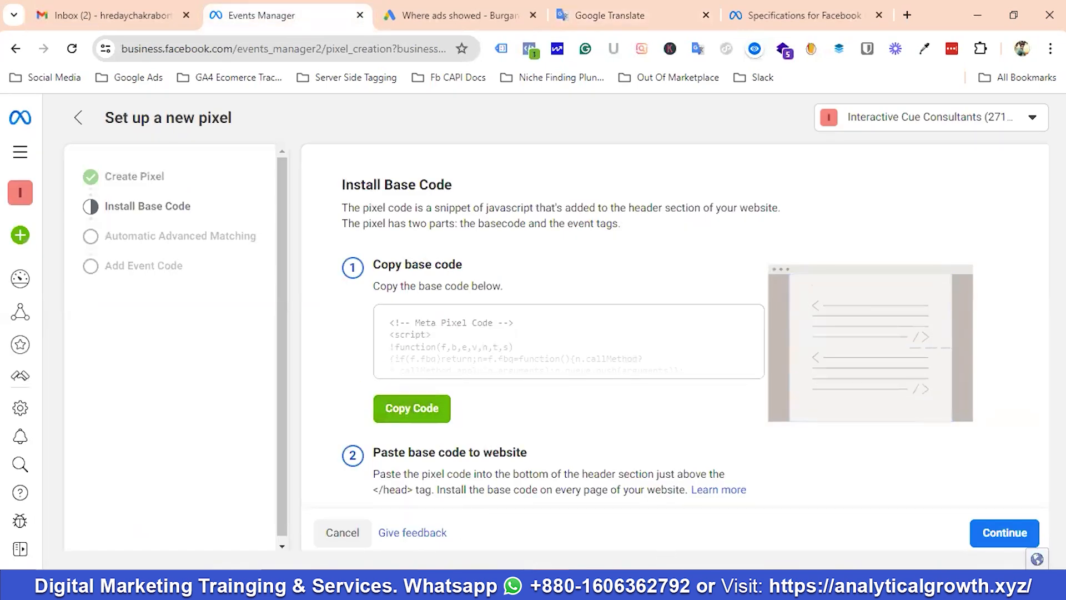
pyautogui.hotkey('alt', 'Tab')
pyautogui.click(352, 389)
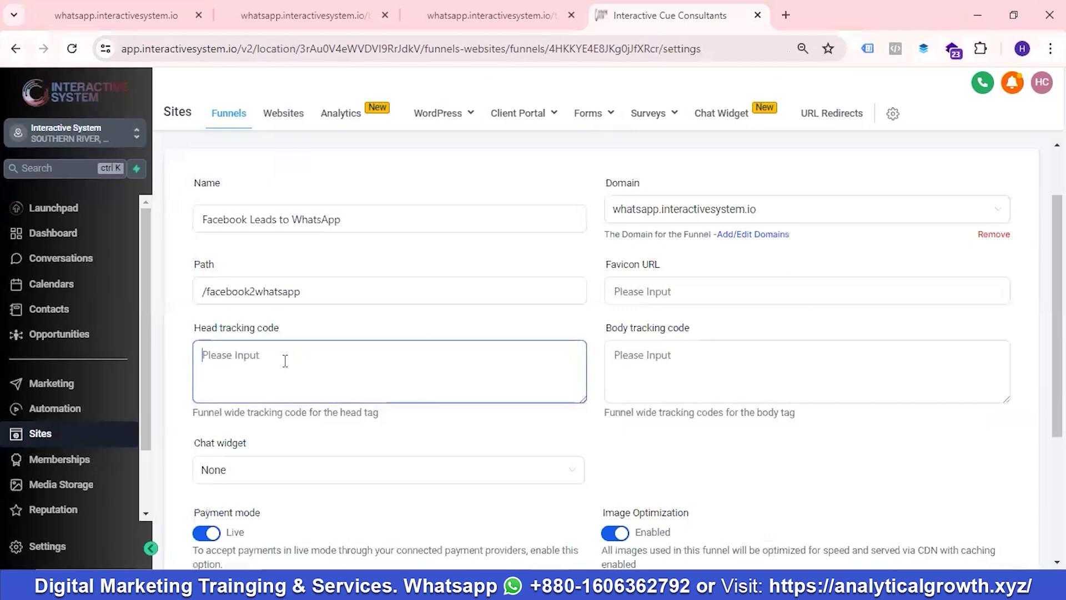
pyautogui.hotkey('ctrl', 'v')
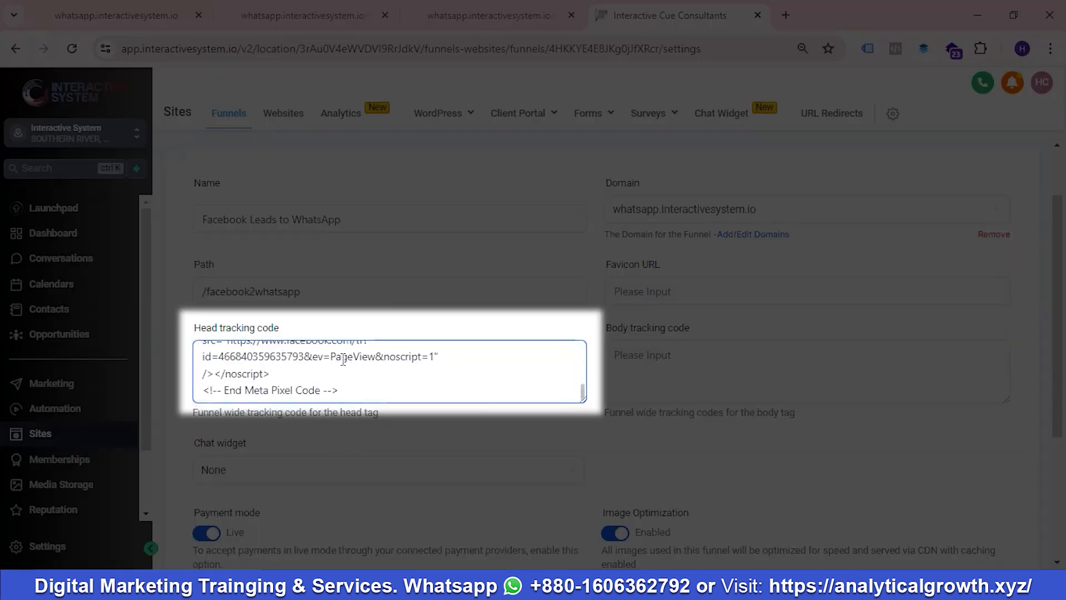
# - Check the pasted head tracking code from start to end and save the funnel settings
pyautogui.scroll(10, 377, 370)
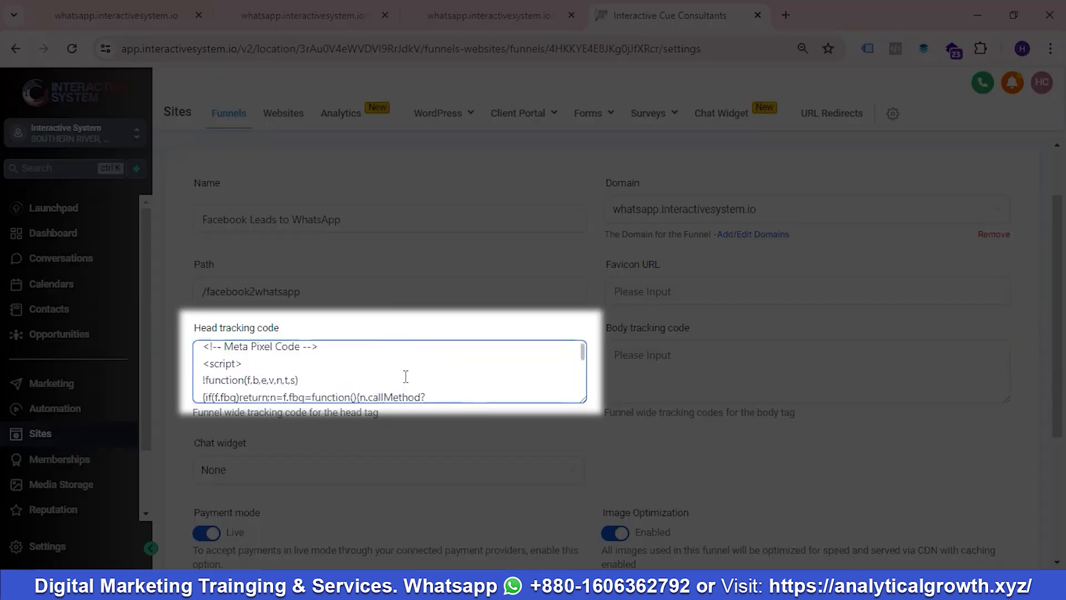
pyautogui.scroll(-5, 516, 358)
pyautogui.scroll(-4, 778, 339)
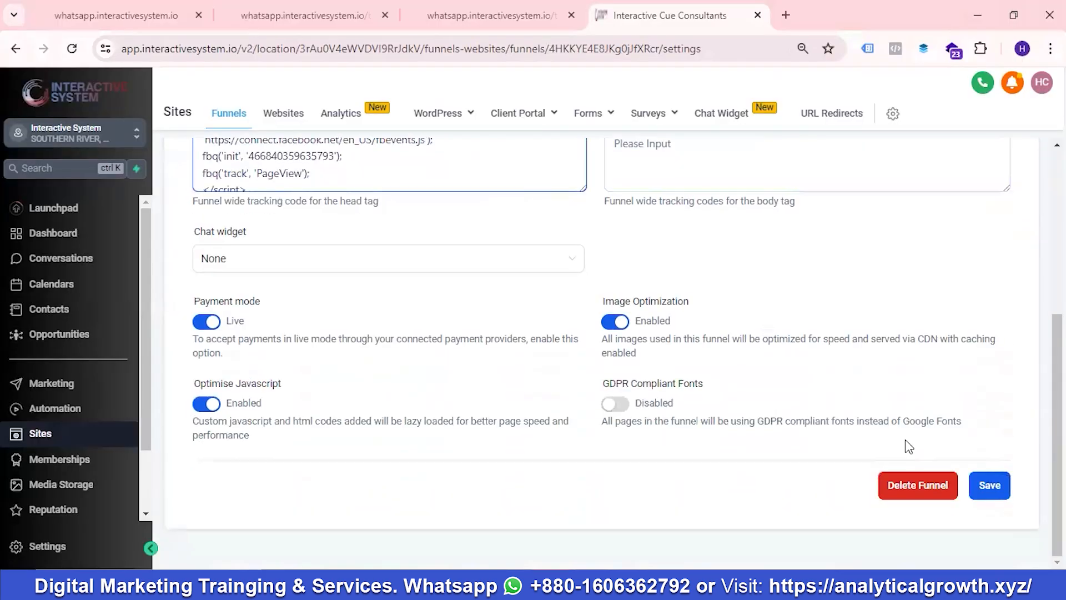
pyautogui.click(988, 485)
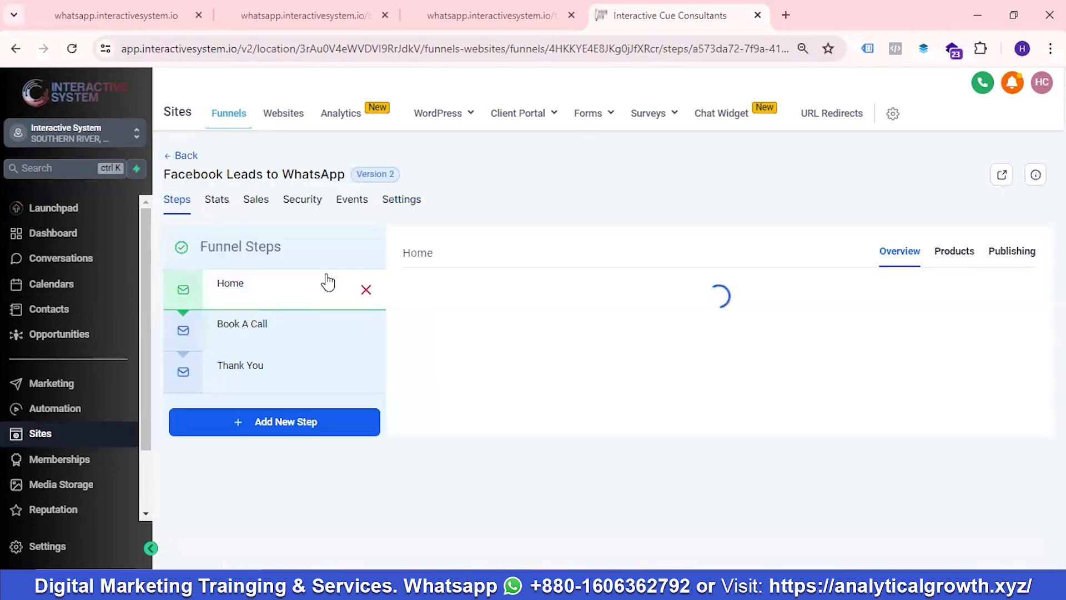
# - Inspect the PageView event details on the live home page with Meta Pixel Helper, and close the helper
pyautogui.click(113, 9)
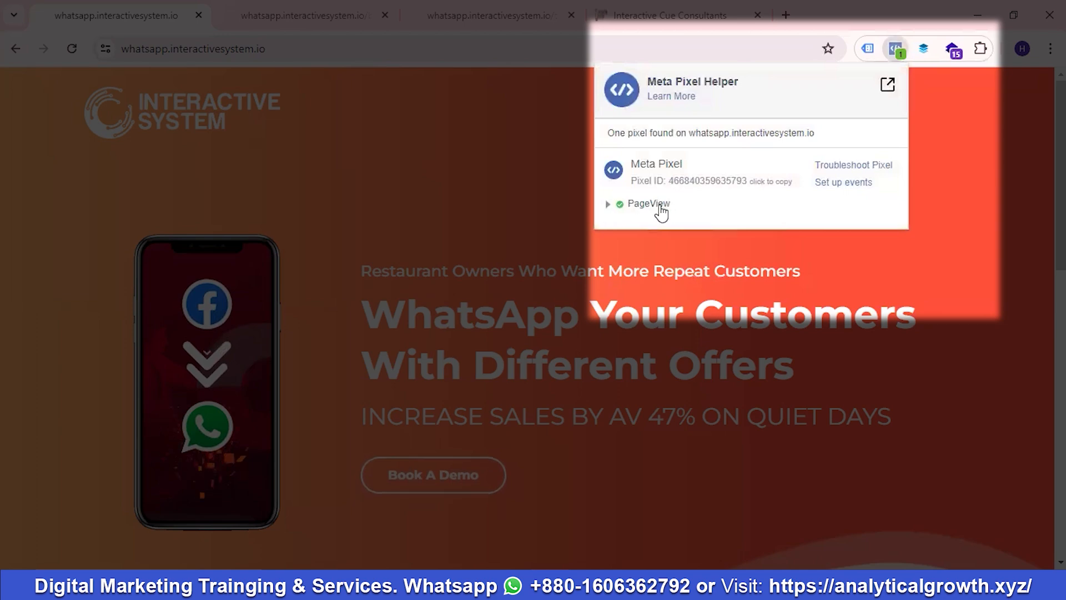
pyautogui.click(666, 206)
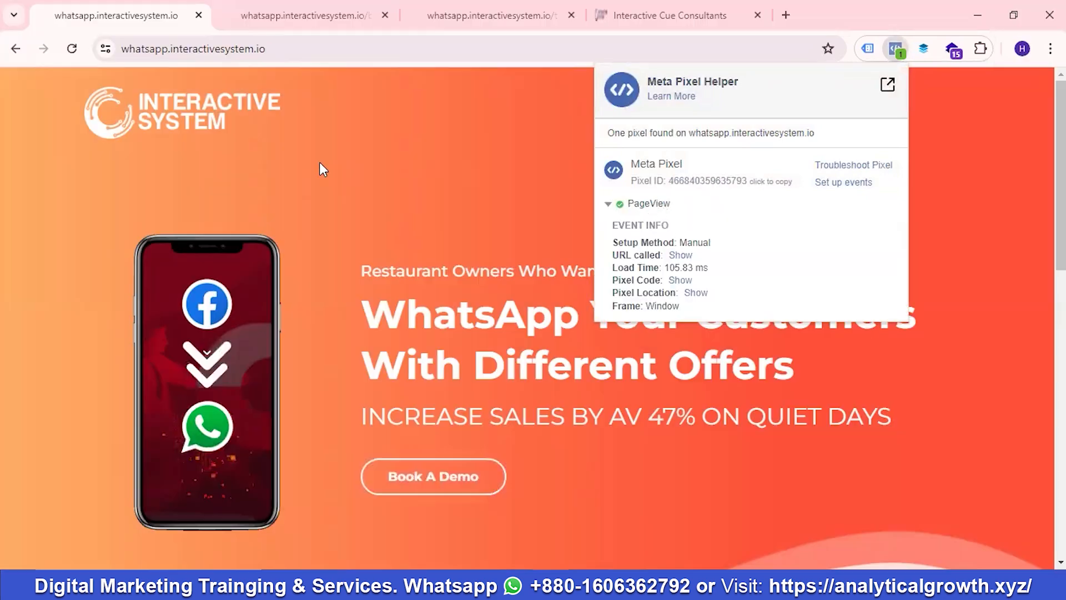
pyautogui.click(319, 160)
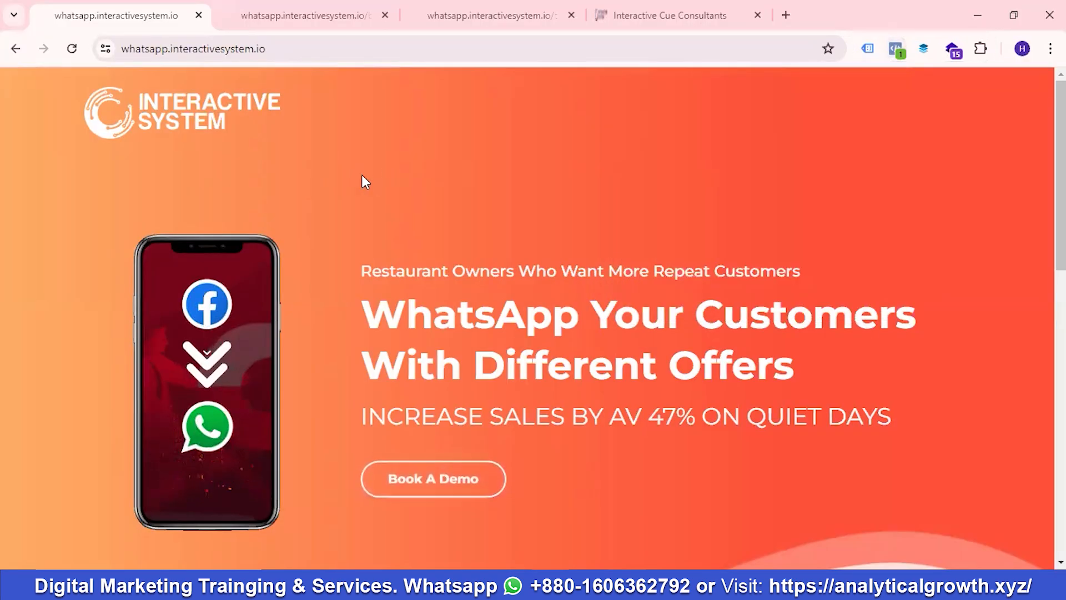
# - Return to the Facebook Leads to WhatsApp funnel and open the Book A Call step's control page for editing
pyautogui.click(641, 17)
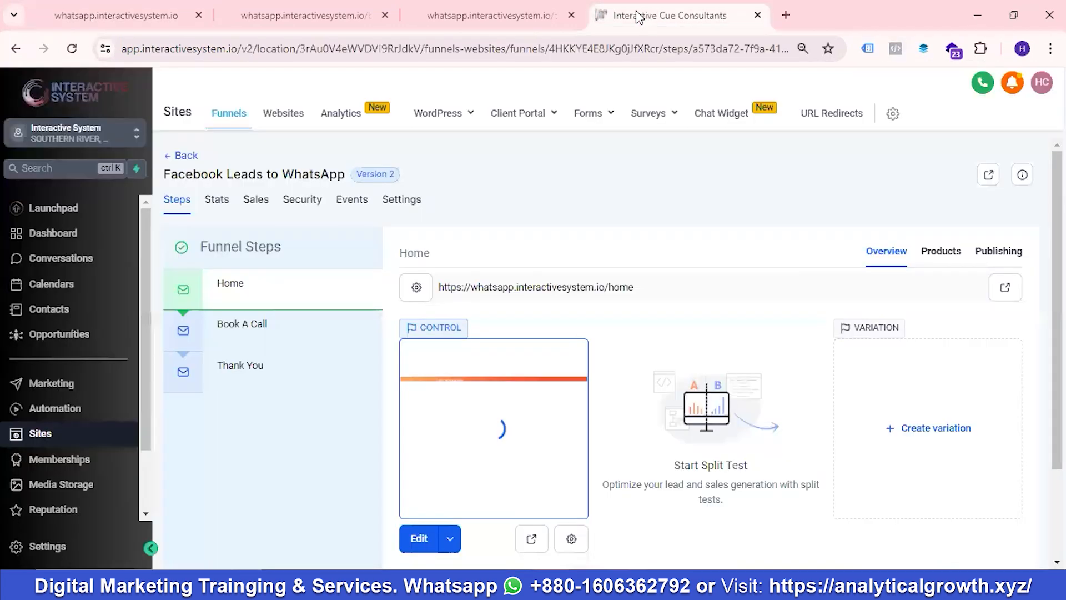
pyautogui.click(245, 327)
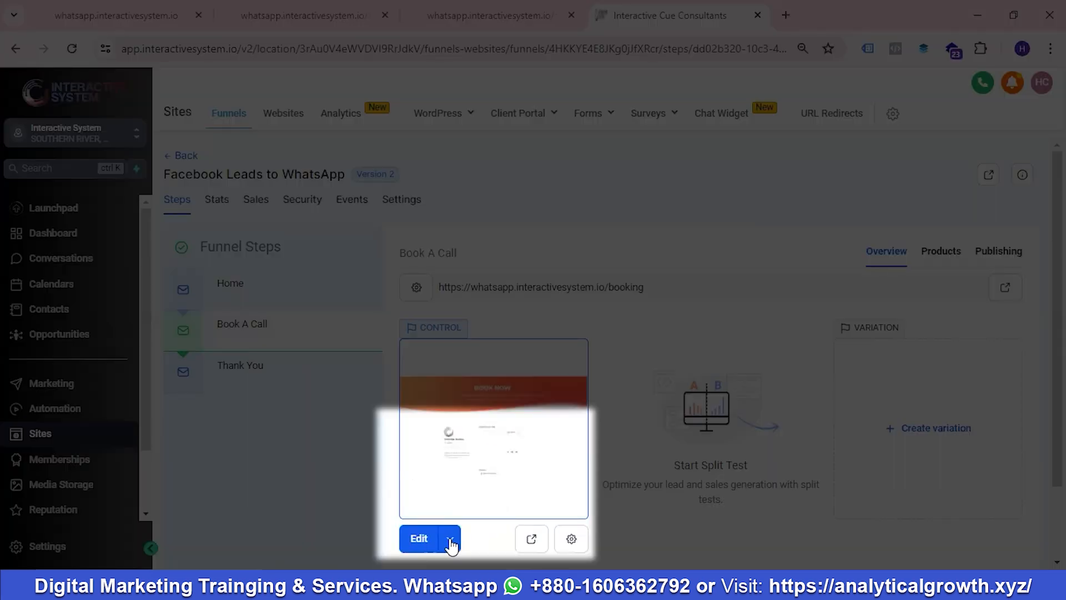
pyautogui.click(451, 542)
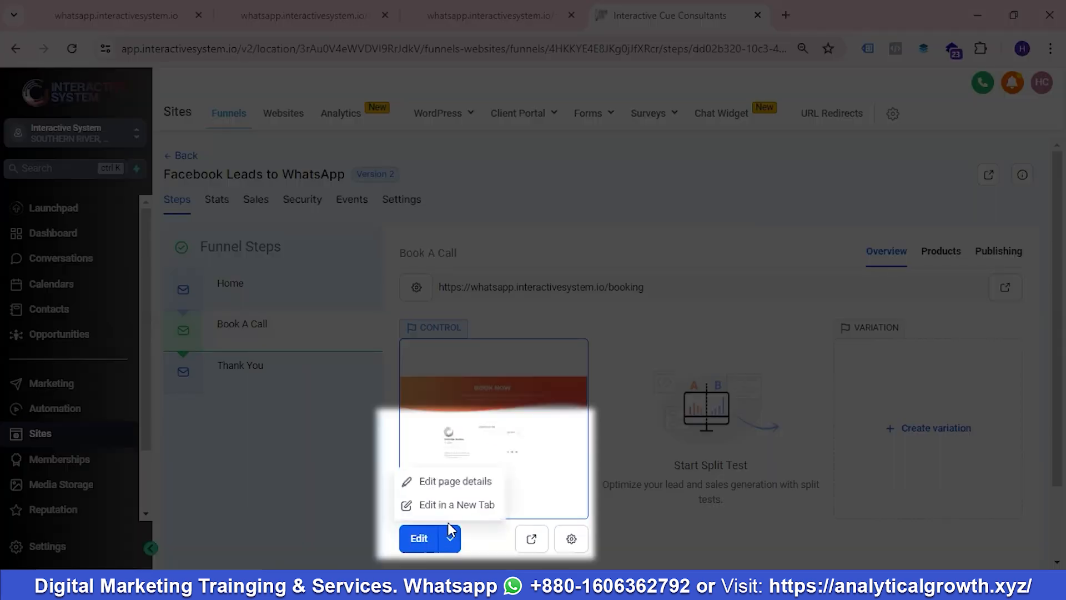
pyautogui.click(457, 482)
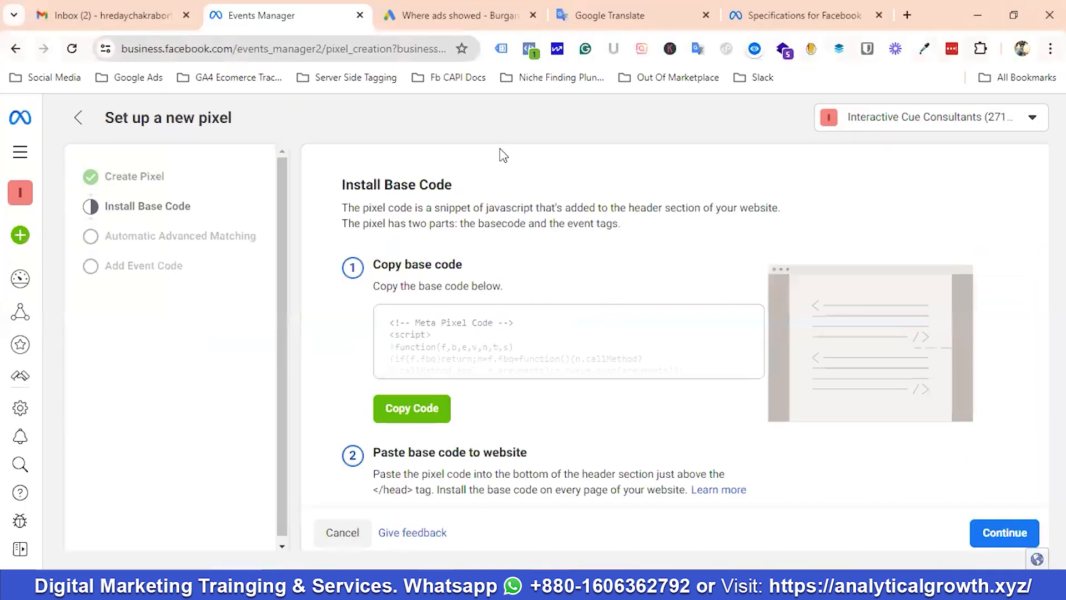
# - Switch to the pixel code in Google Translate and copy its opening <script> tag below the End Meta Pixel Code line
pyautogui.click(636, 16)
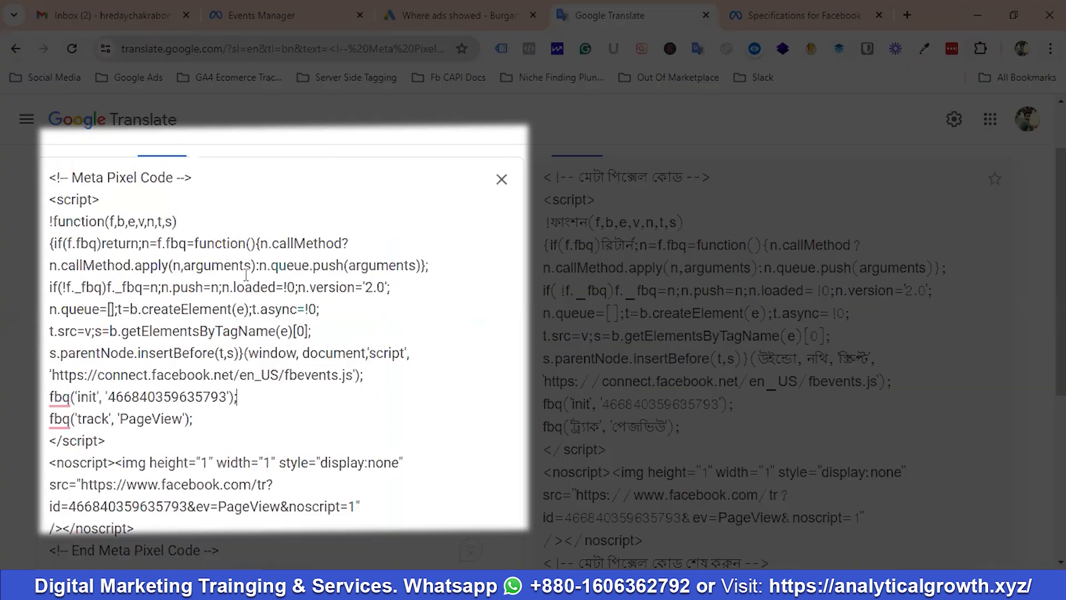
pyautogui.scroll(-5, 248, 357)
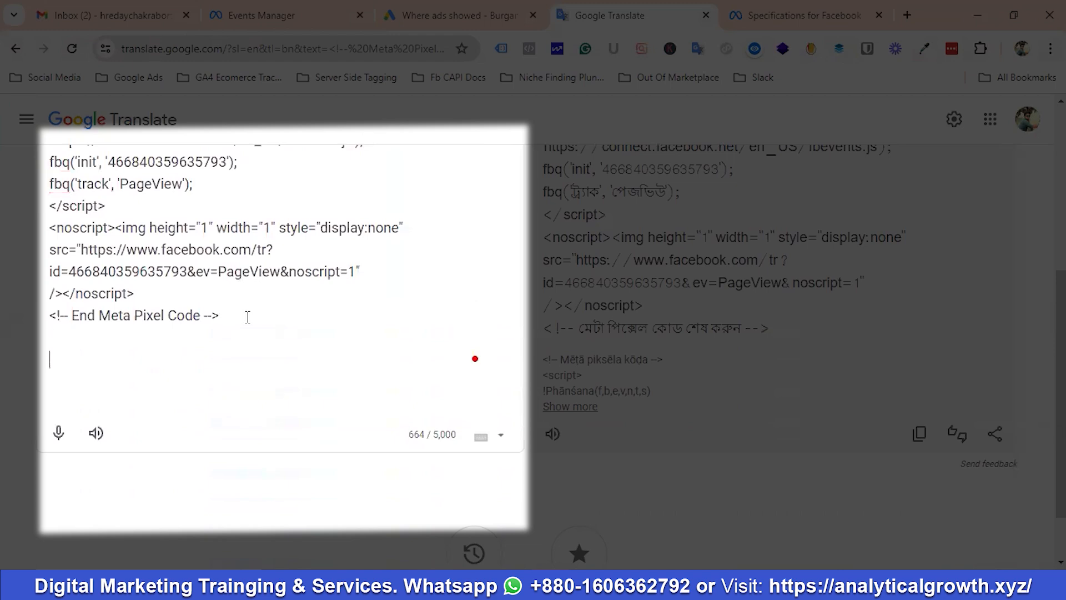
pyautogui.scroll(6, 248, 316)
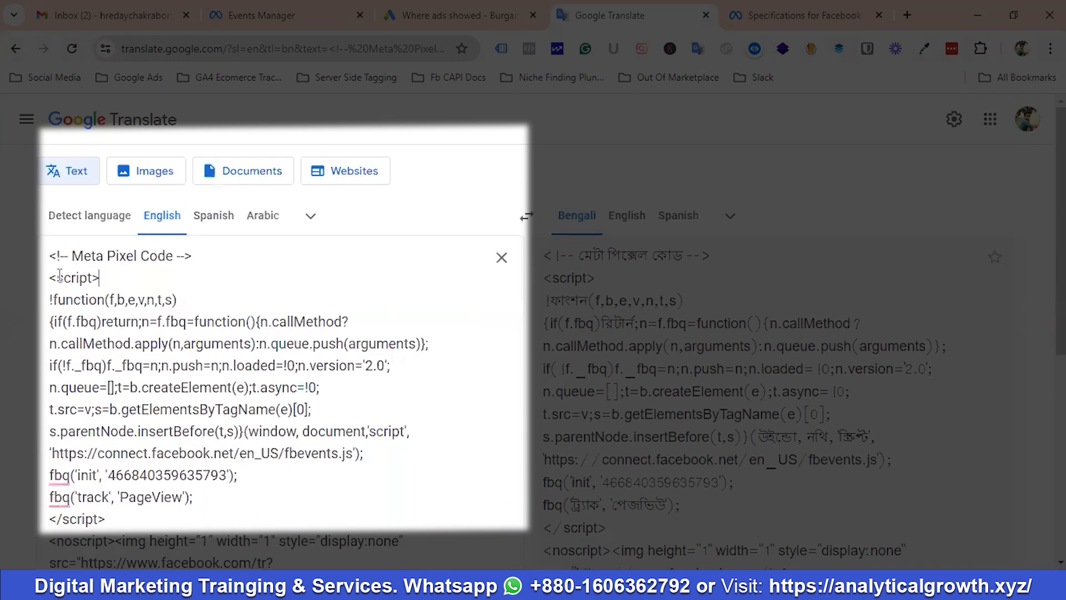
pyautogui.moveTo(100, 277); pyautogui.dragTo(48, 277)
pyautogui.hotkey('ctrl', 'c')
pyautogui.scroll(-7, 111, 294)
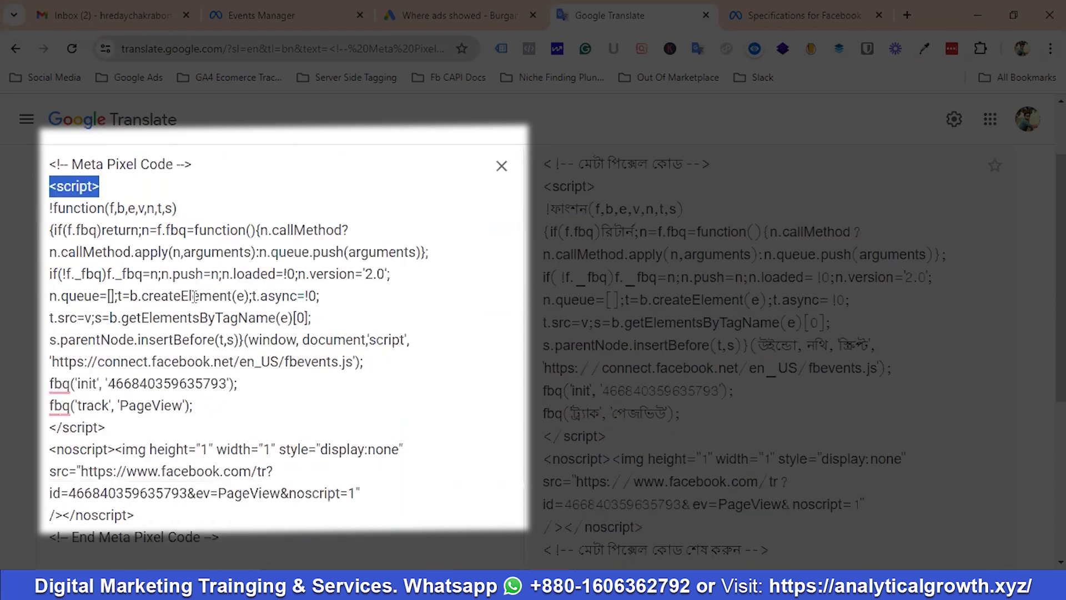
pyautogui.click(69, 287)
pyautogui.hotkey('ctrl', 'v')
pyautogui.scroll(2, 83, 288)
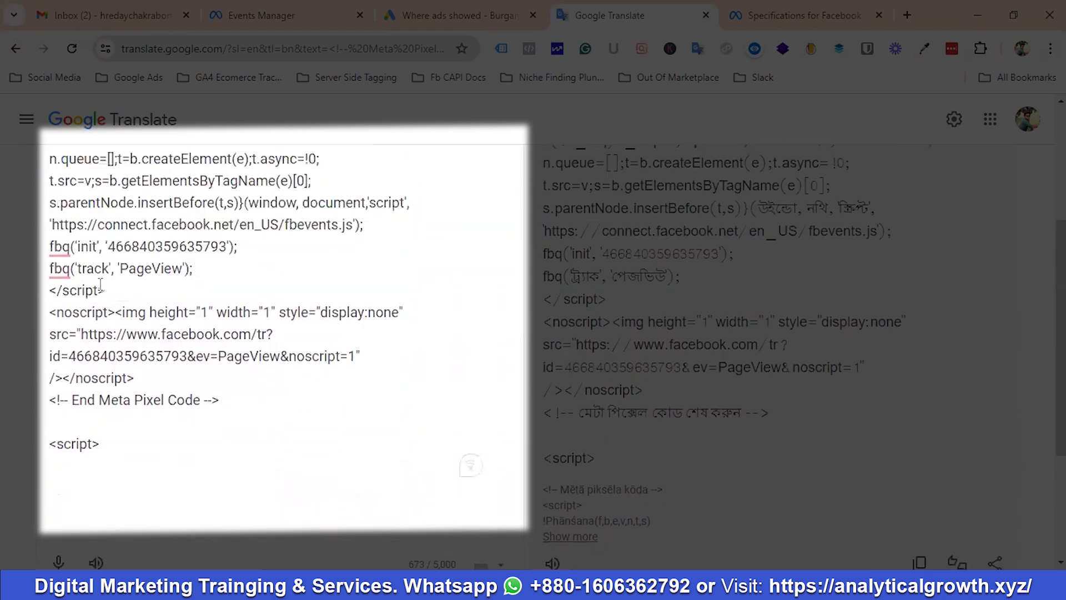
# - Copy the closing </script> tag from the pixel code to two lines below the new opening tag
pyautogui.moveTo(114, 291); pyautogui.dragTo(31, 297)
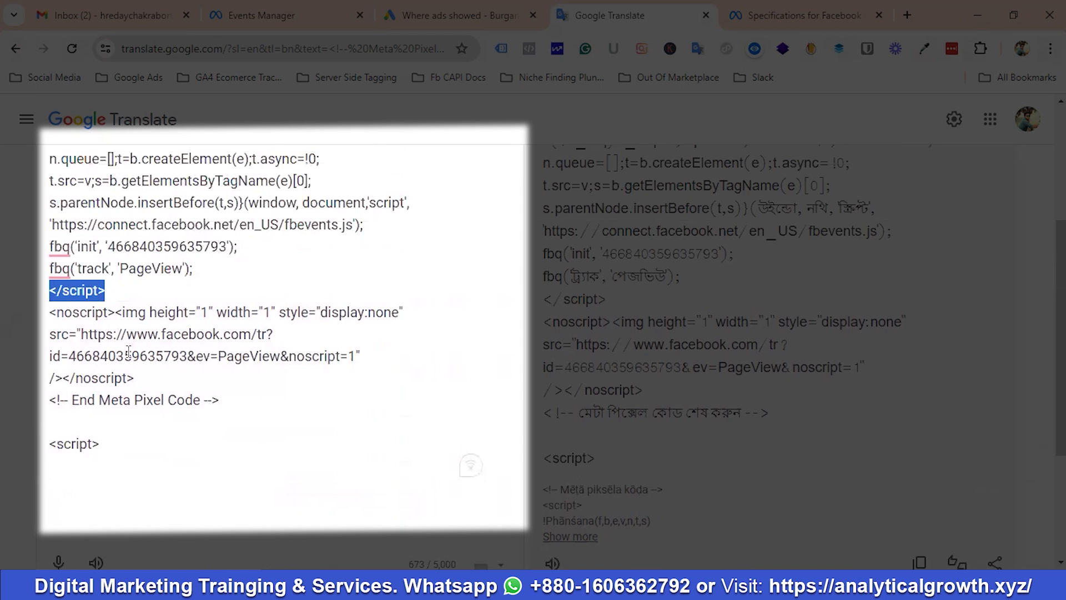
pyautogui.hotkey('ctrl', 'c')
pyautogui.click(125, 437)
pyautogui.press('Return')
pyautogui.press('Return')
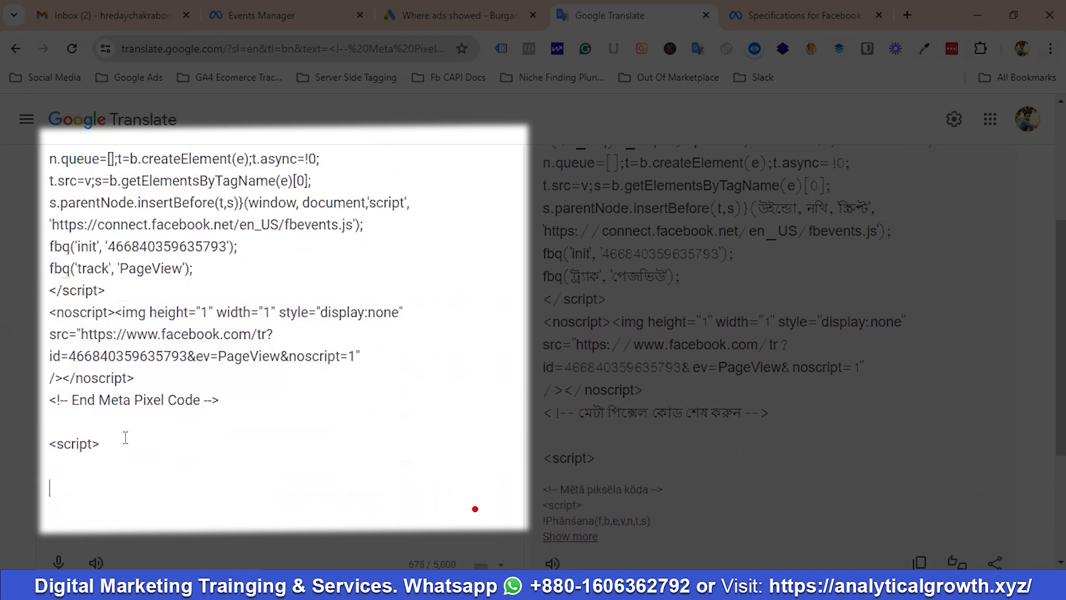
pyautogui.hotkey('ctrl', 'v')
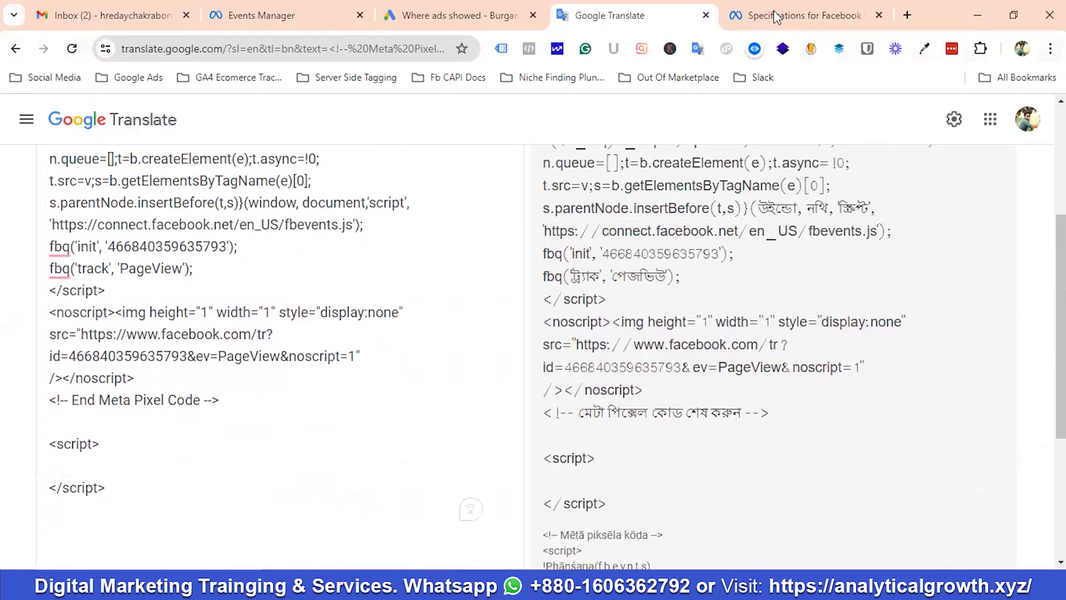
# - Examine the Meta Pixel standard events list for event codes that suit the booking page, dismissing the recommended help article
pyautogui.click(773, 11)
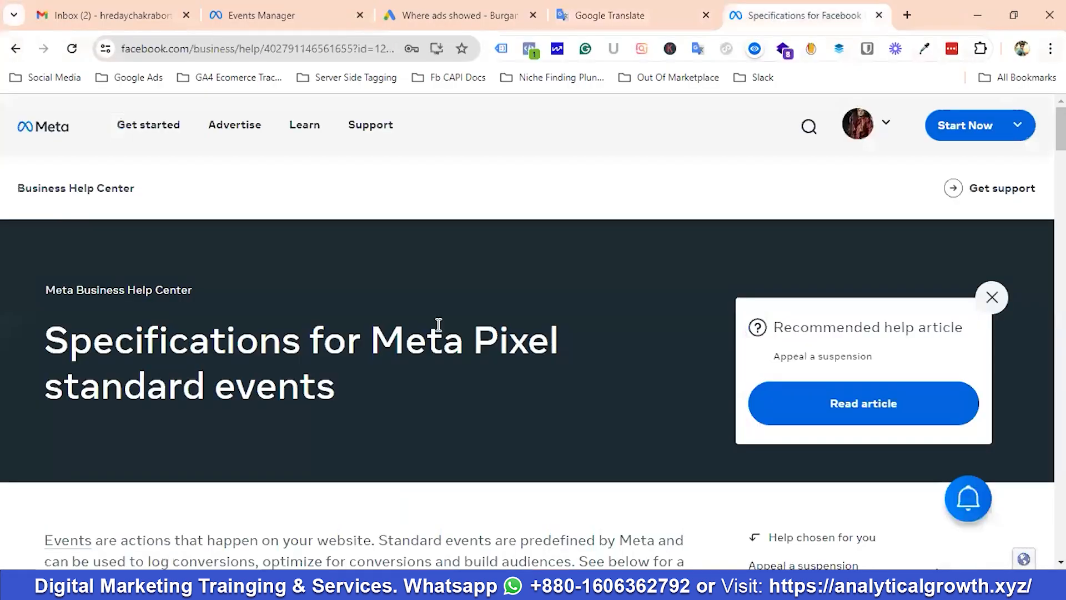
pyautogui.scroll(-7, 438, 324)
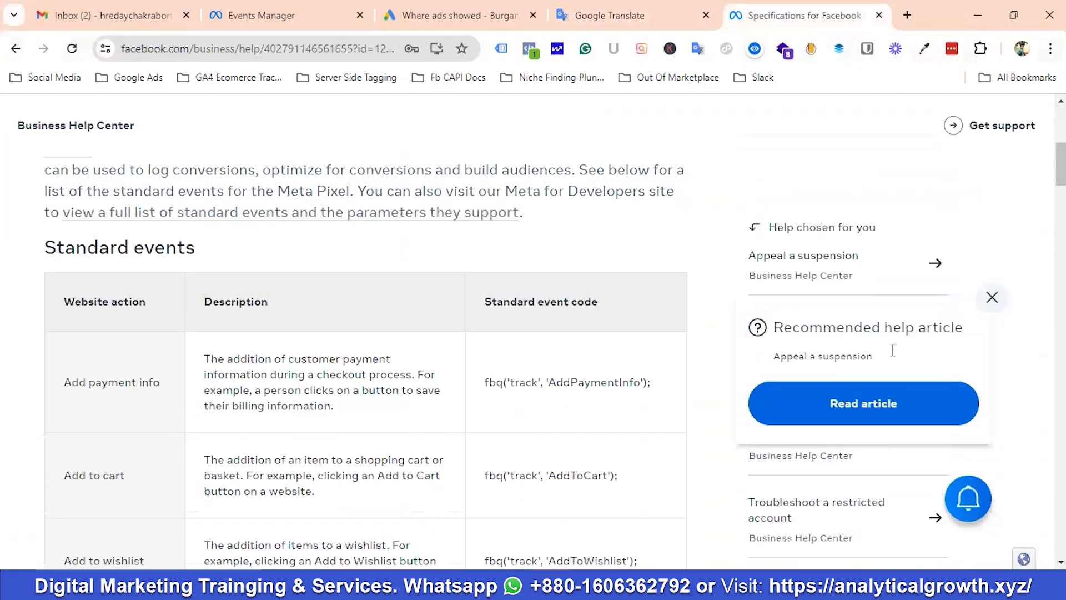
pyautogui.click(991, 300)
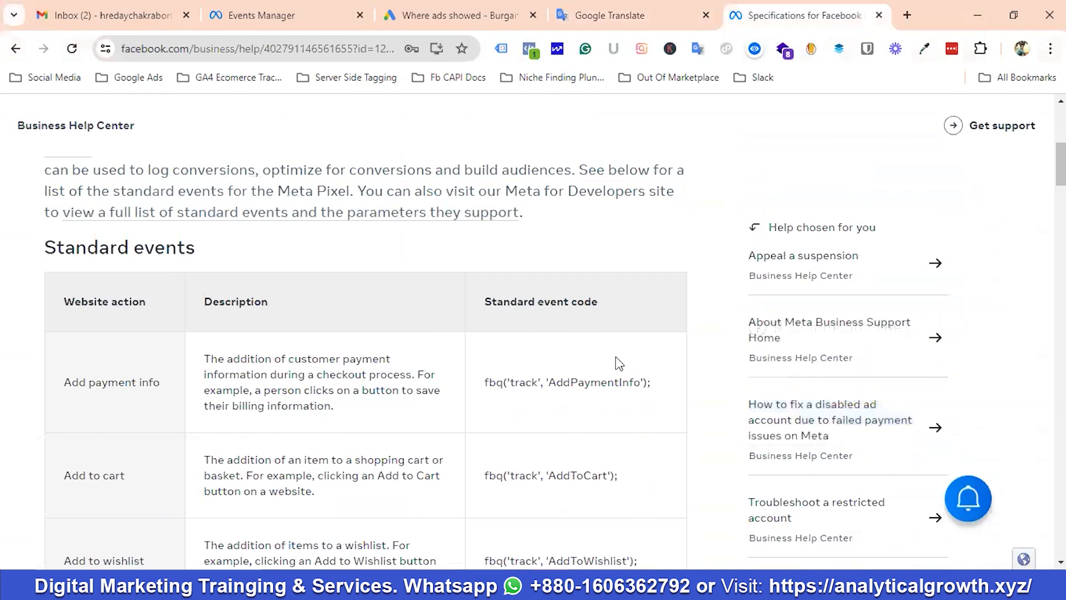
pyautogui.scroll(-3, 619, 364)
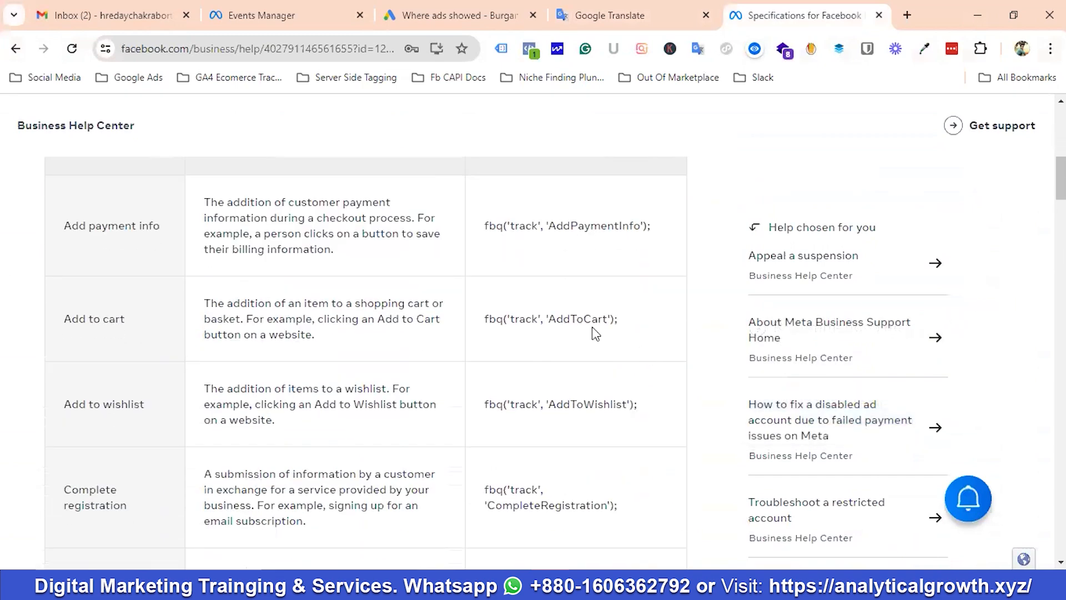
pyautogui.scroll(-9, 592, 326)
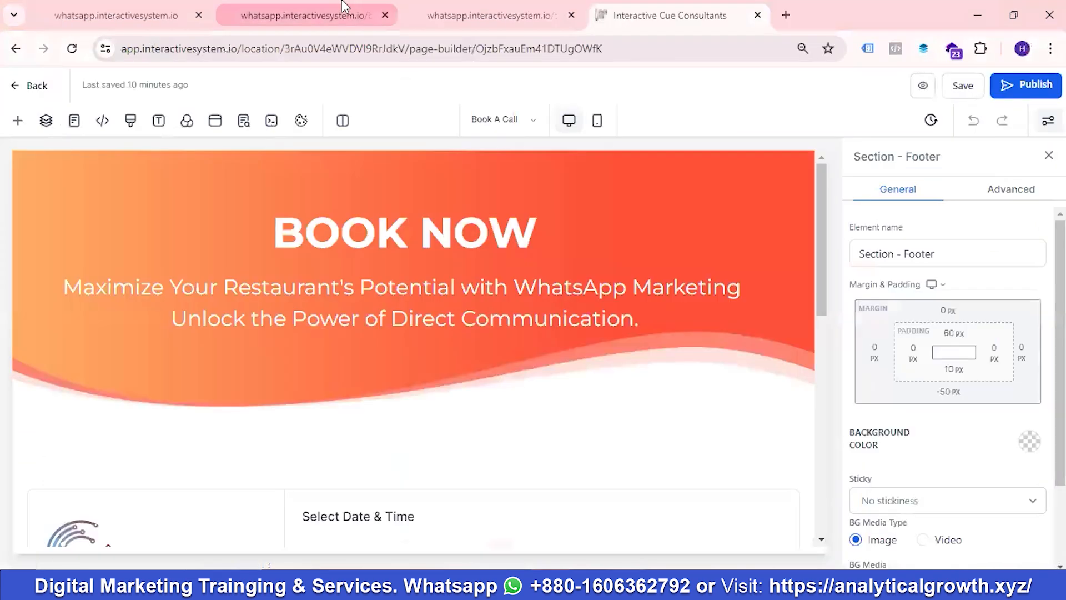
pyautogui.click(342, 7)
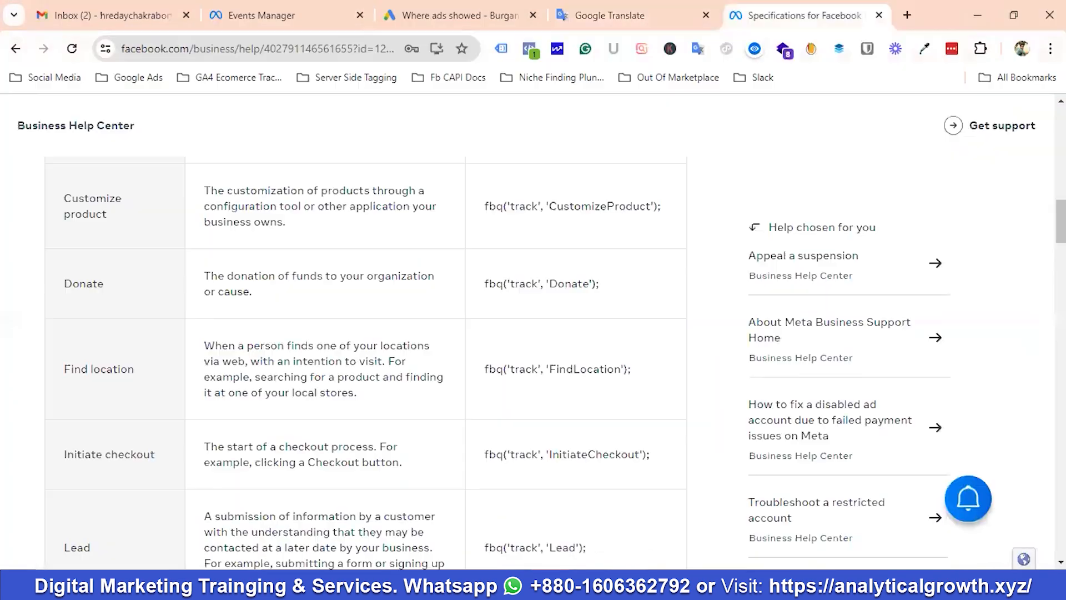
pyautogui.scroll(-6, 658, 364)
pyautogui.scroll(2, 661, 350)
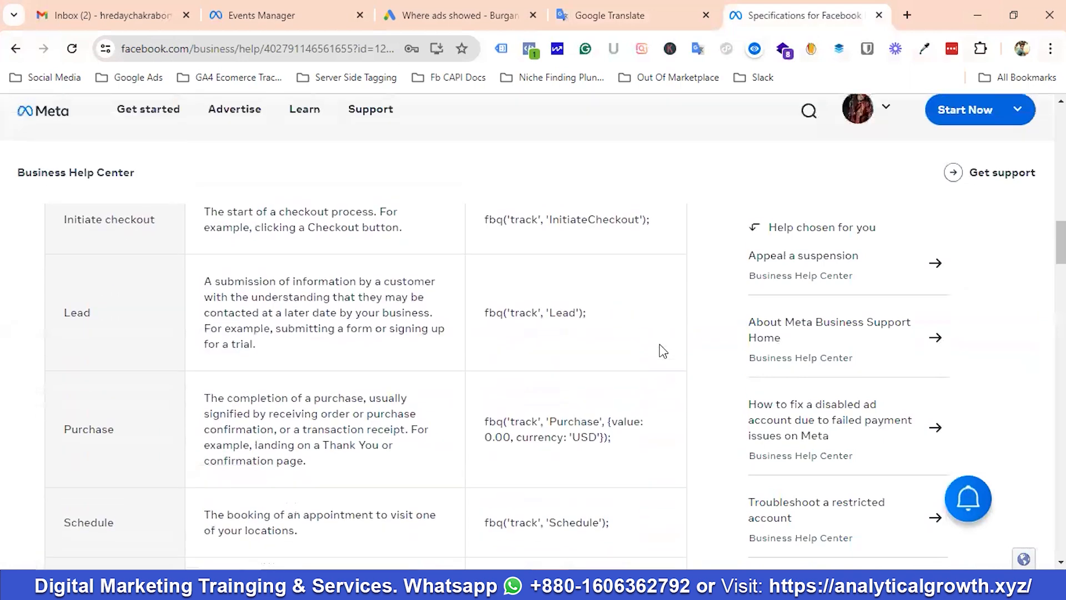
# - Copy the Lead standard event code fbq('track', 'Lead'); from the help article into the empty script block in Google Translate
pyautogui.moveTo(605, 312); pyautogui.dragTo(475, 317)
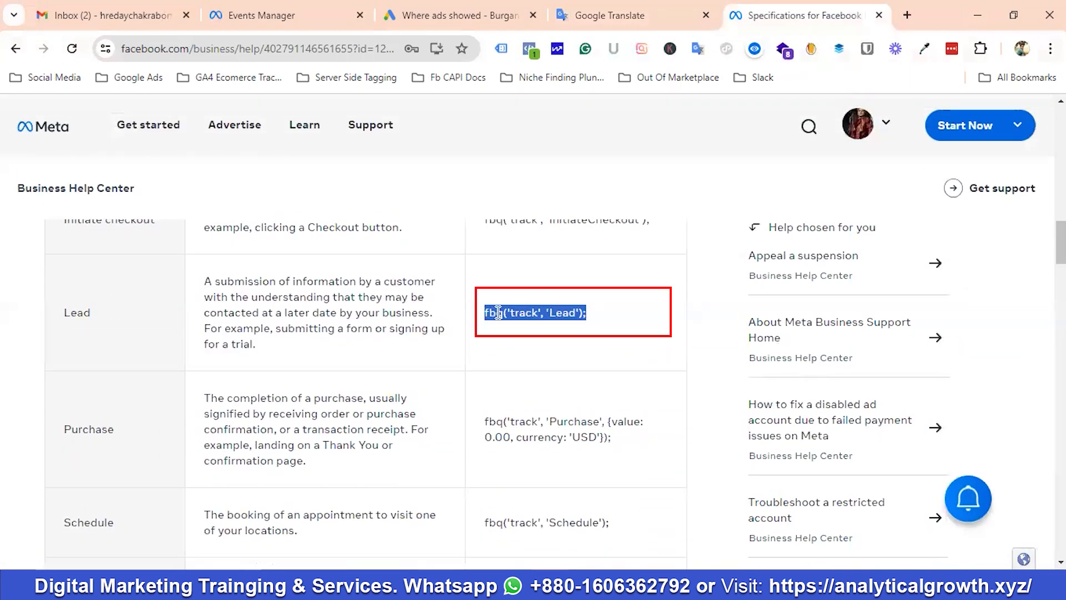
pyautogui.rightClick(498, 313)
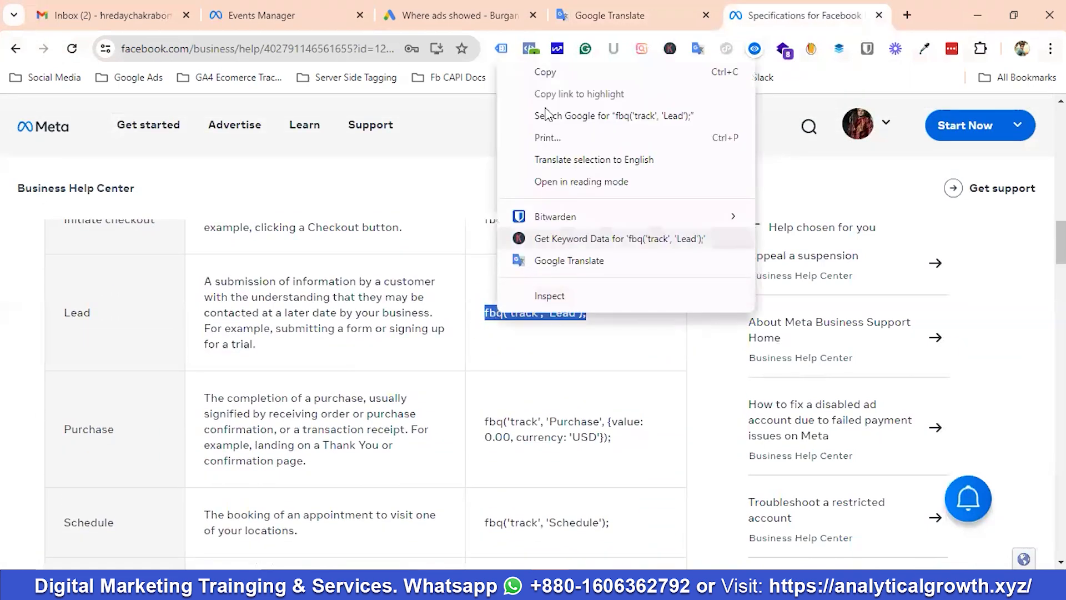
pyautogui.click(547, 73)
pyautogui.click(621, 11)
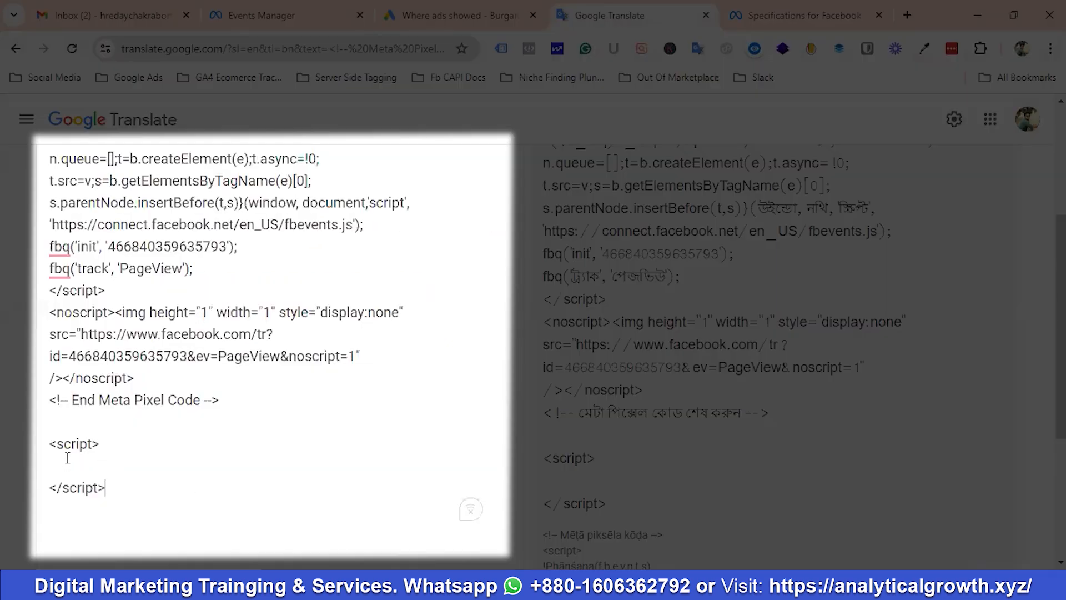
pyautogui.click(67, 458)
pyautogui.hotkey('ctrl', 'v')
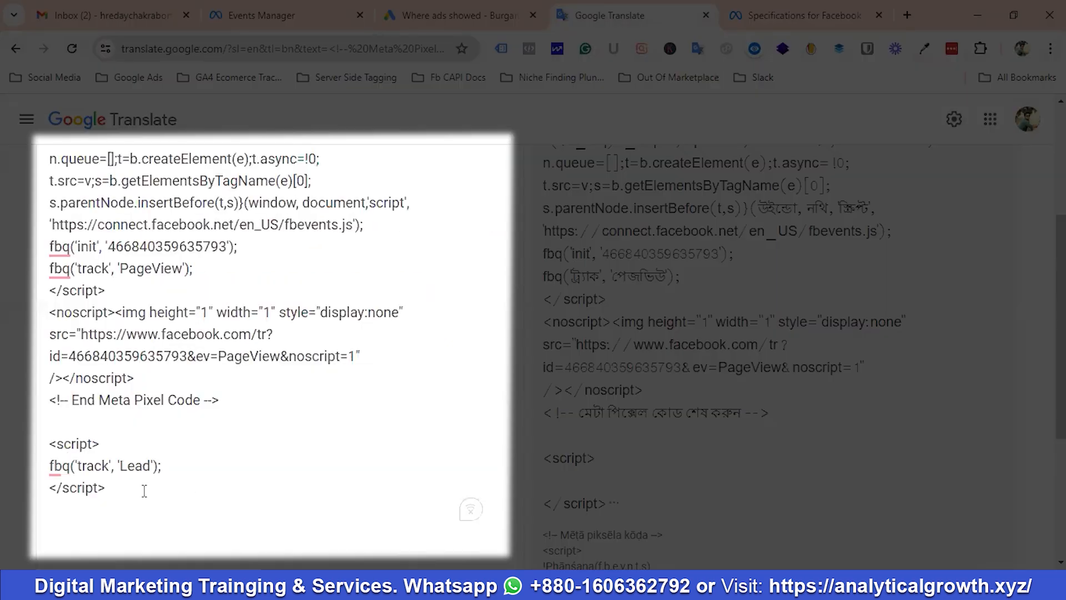
# - Duplicate the complete Lead event script block below the original, separated by a blank line
pyautogui.scroll(-1, 142, 488)
pyautogui.moveTo(123, 447); pyautogui.dragTo(45, 405)
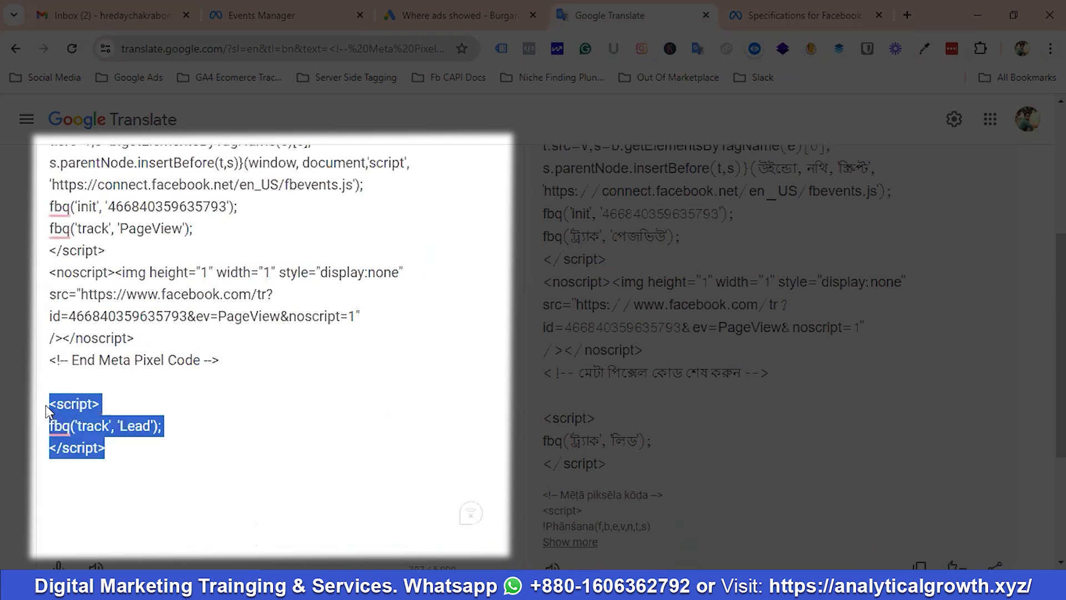
pyautogui.click(129, 455)
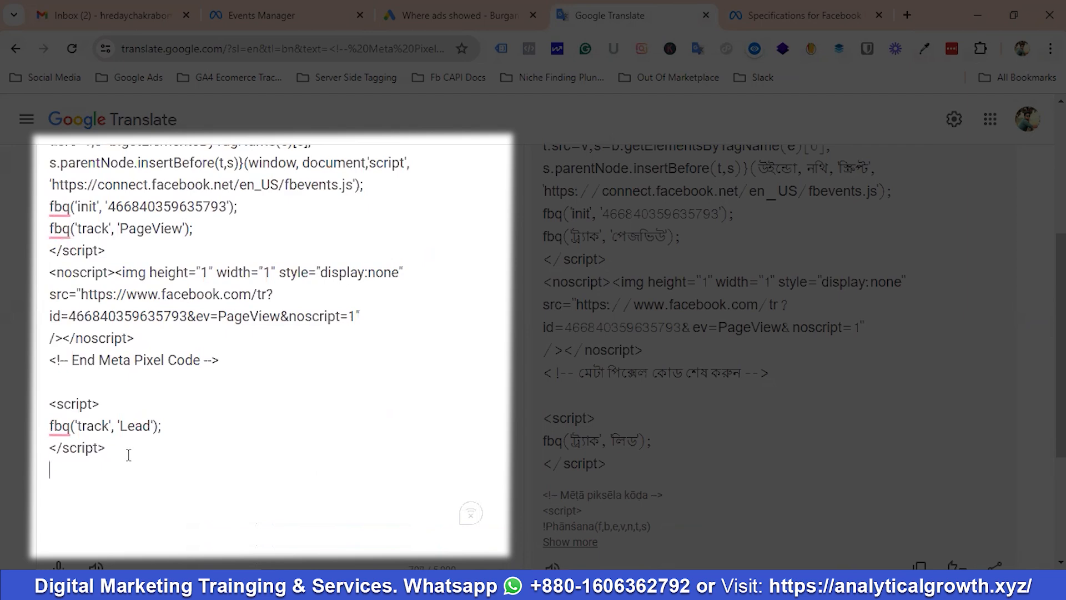
pyautogui.press('Return')
pyautogui.hotkey('ctrl', 'v')
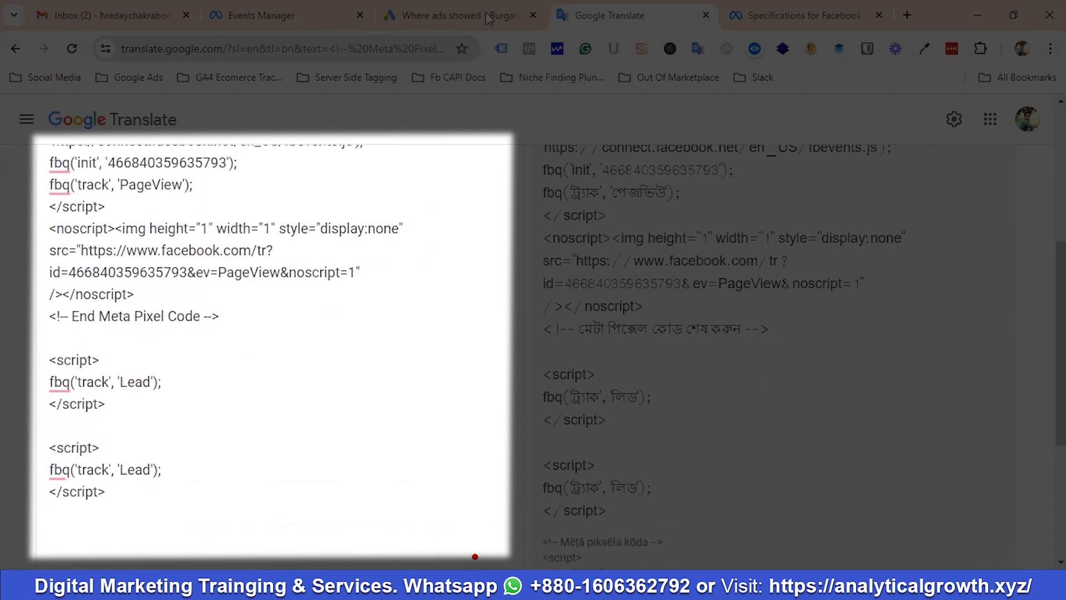
# - Replace the event name in the second script block with Schedule, copied from the standard events list
pyautogui.click(789, 14)
pyautogui.scroll(-2, 606, 392)
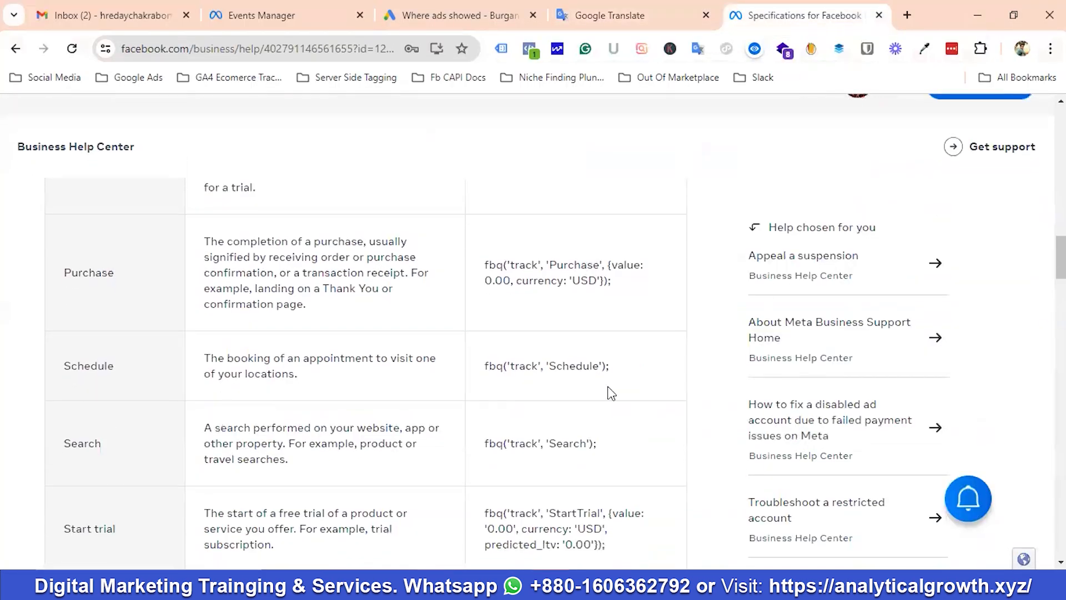
pyautogui.doubleClick(564, 366)
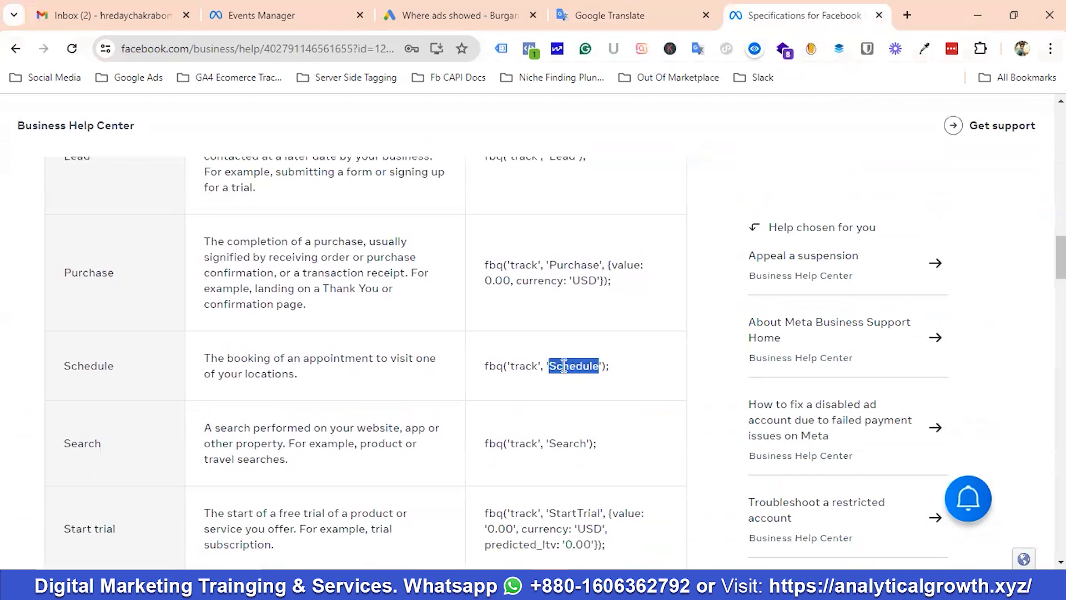
pyautogui.rightClick(564, 366)
pyautogui.click(616, 128)
pyautogui.click(626, 7)
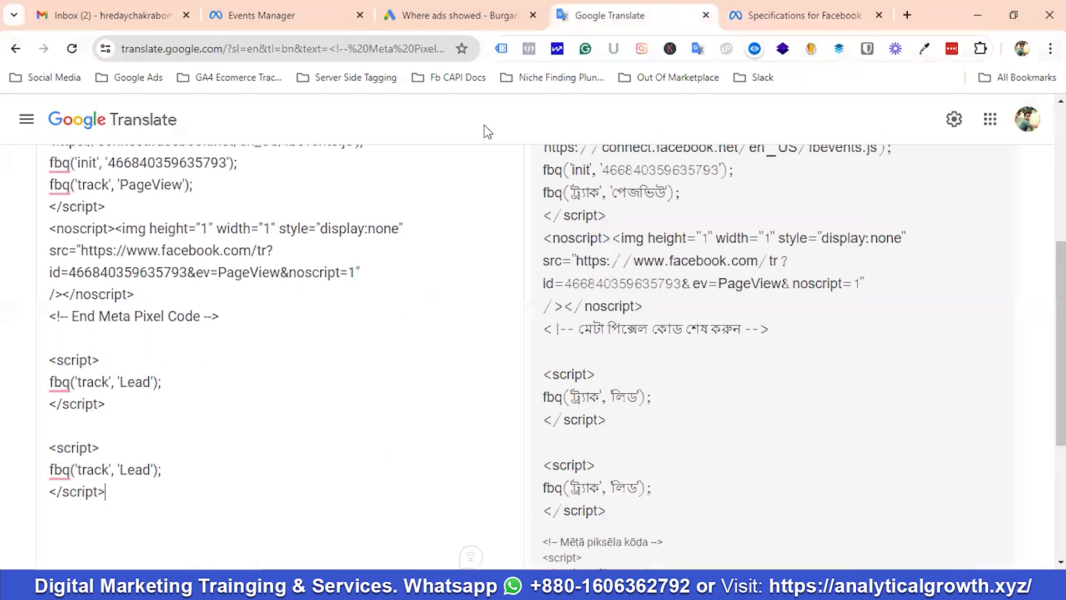
pyautogui.doubleClick(129, 471)
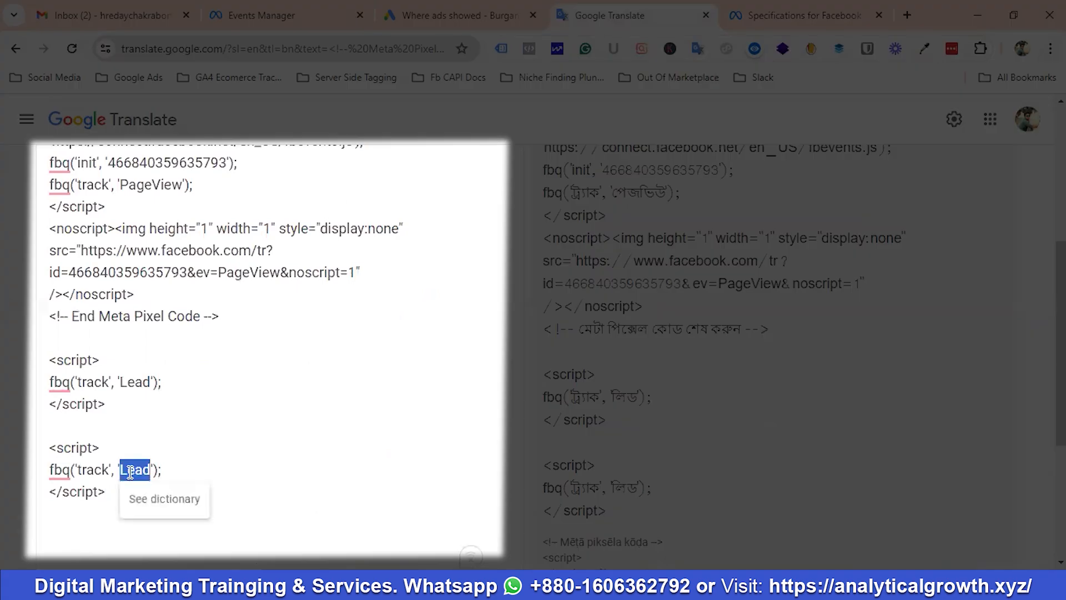
pyautogui.hotkey('ctrl', 'v')
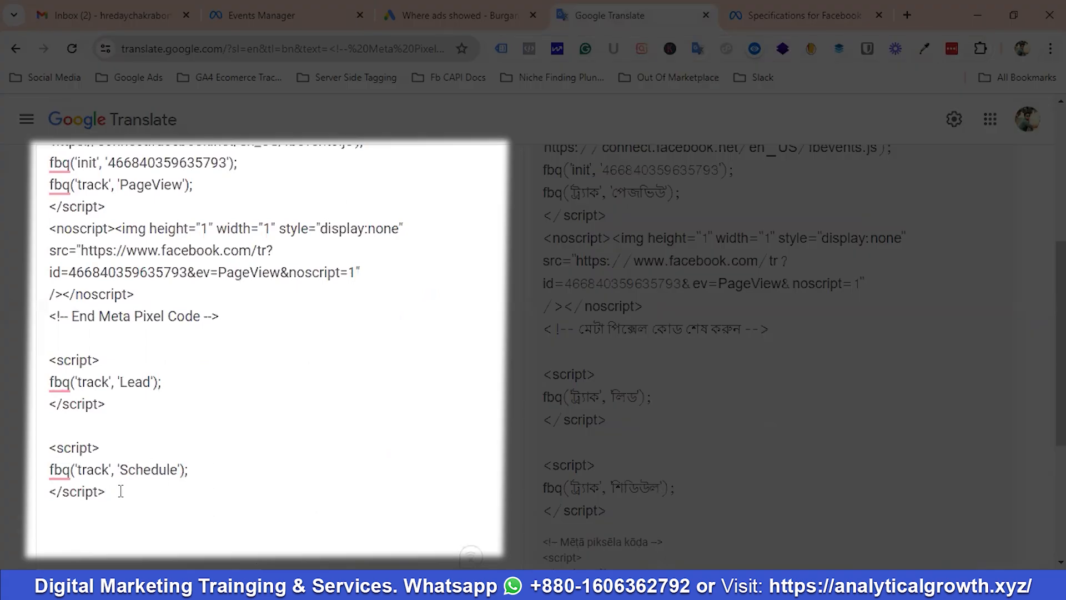
# - Copy the Schedule script block from Google Translate into the header tracking code of the funnel's Book A Call page
pyautogui.moveTo(120, 491); pyautogui.dragTo(56, 454)
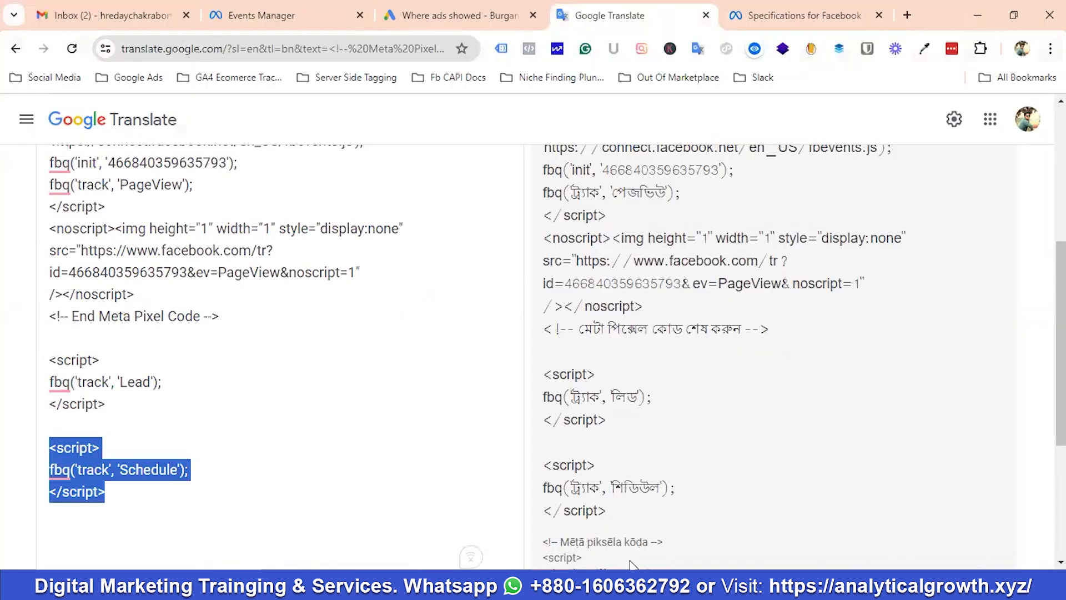
pyautogui.click(628, 585)
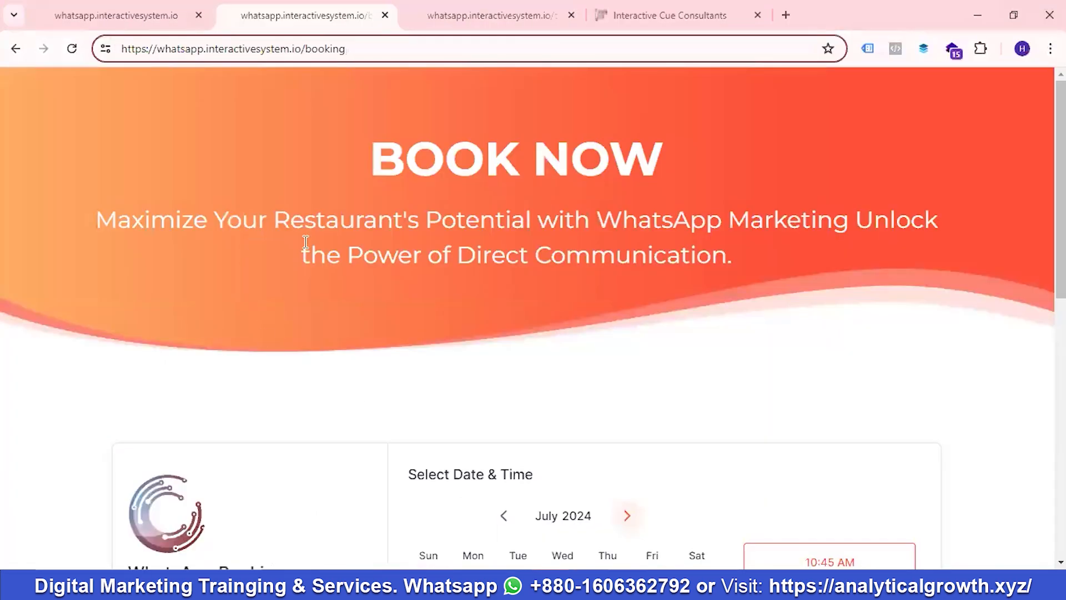
pyautogui.click(649, 13)
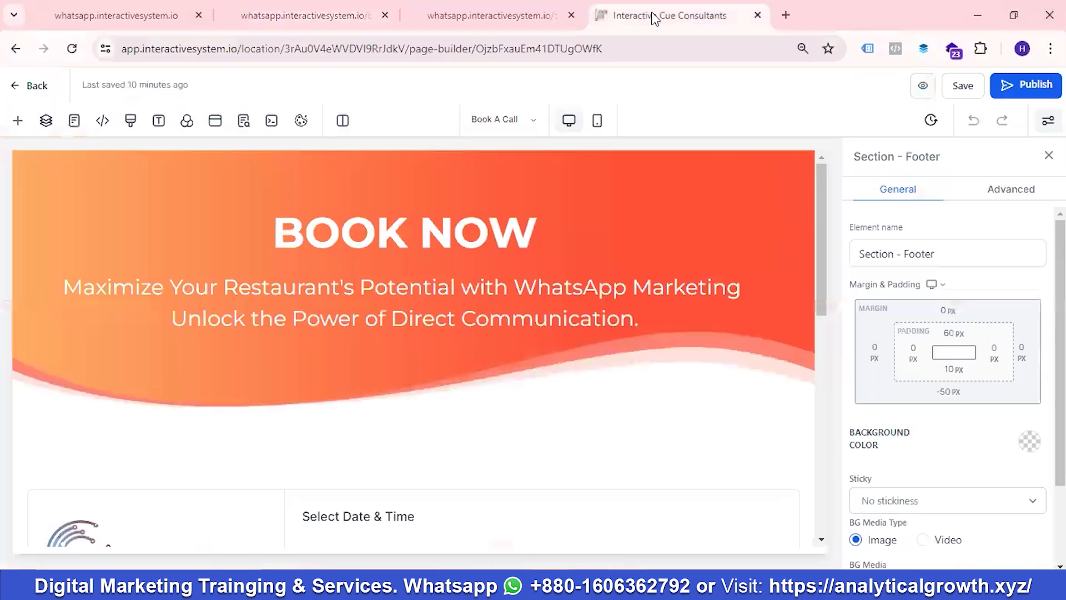
pyautogui.click(104, 120)
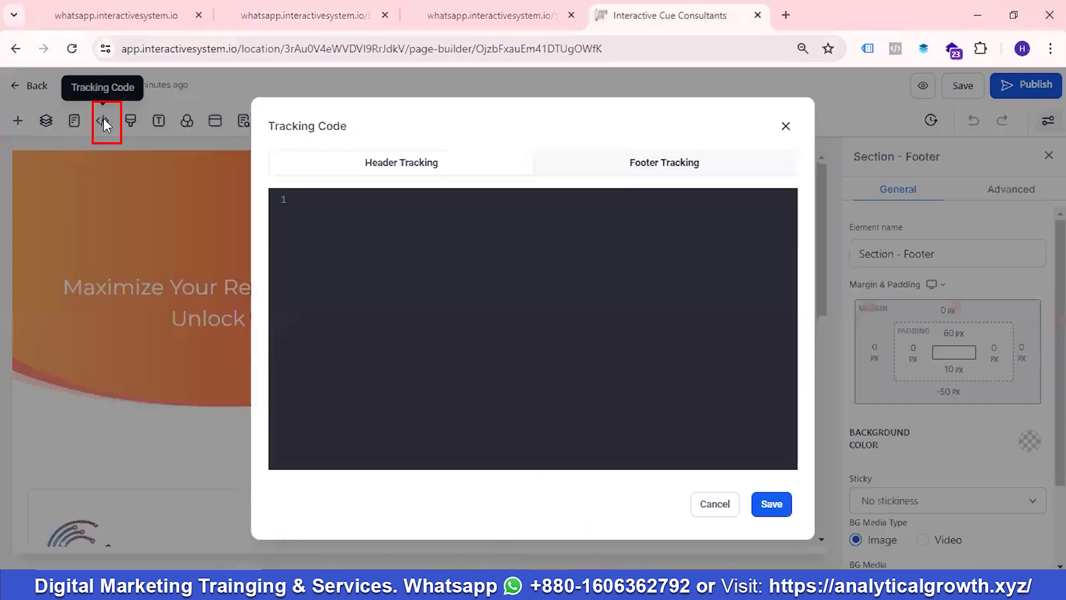
pyautogui.click(370, 213)
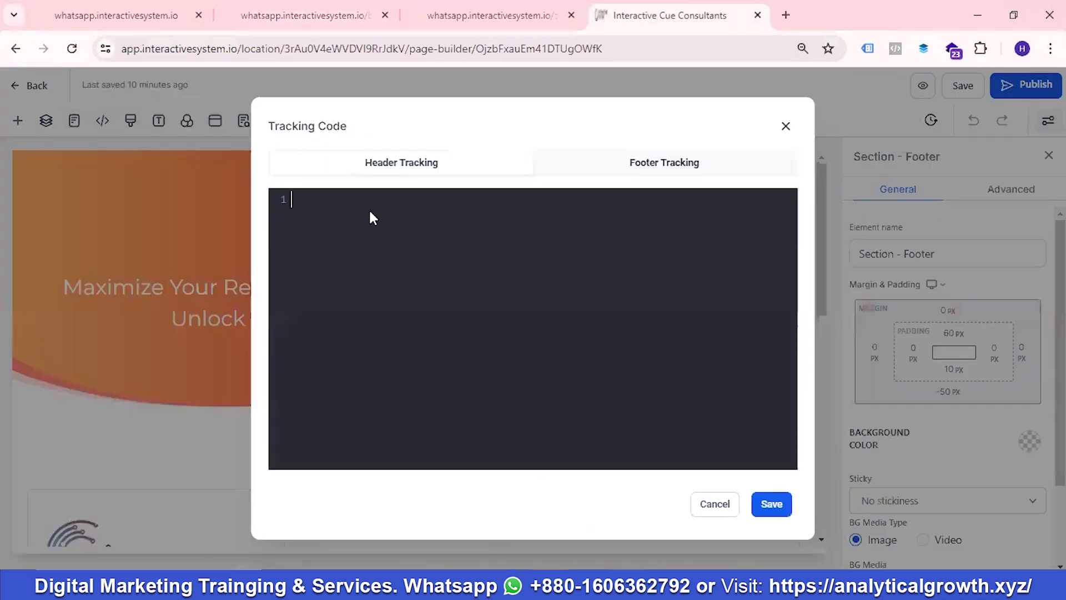
pyautogui.hotkey('ctrl', 'v')
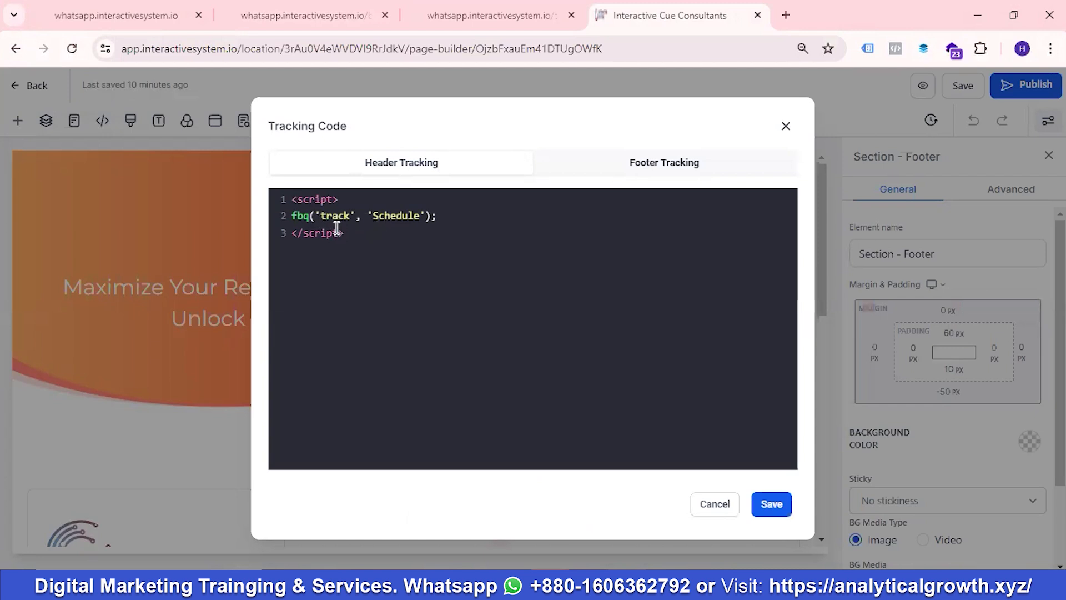
# - Save the tracking code after checking the live booking page, and save and publish the Book A Call page
pyautogui.click(351, 14)
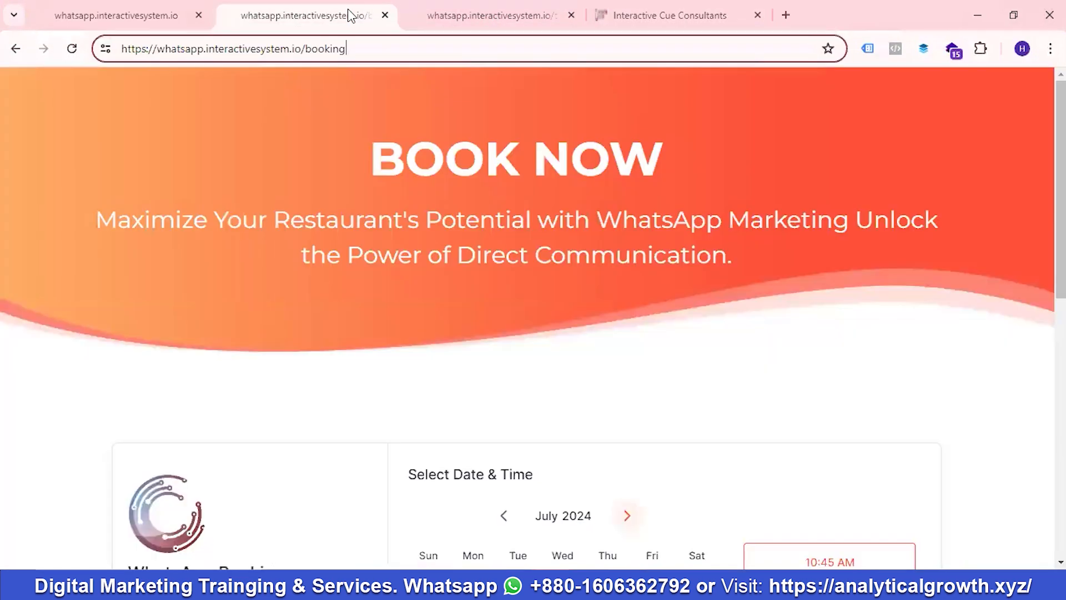
pyautogui.click(655, 17)
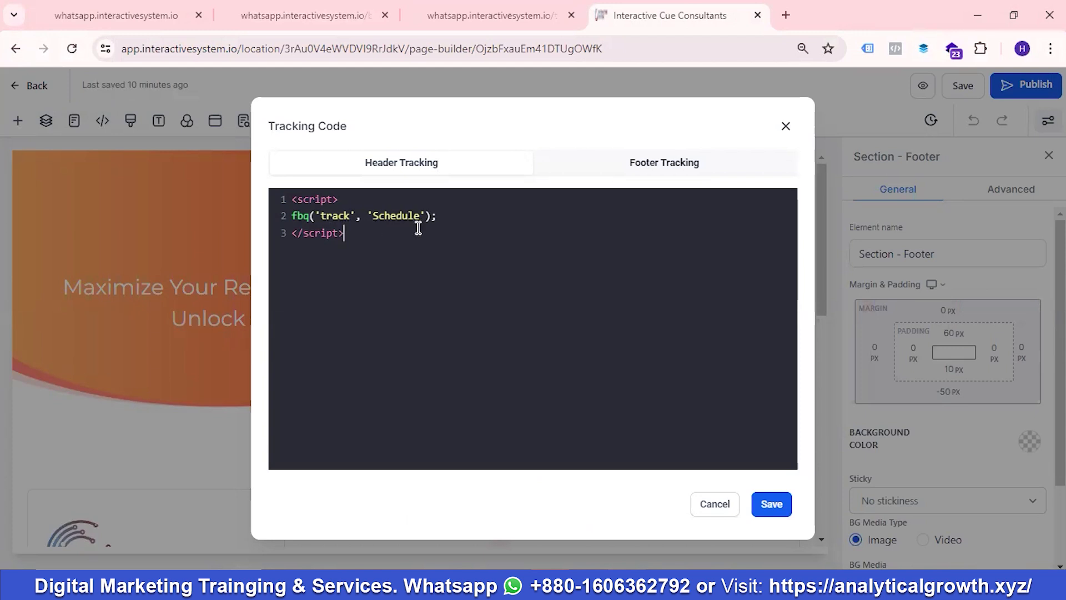
pyautogui.click(772, 505)
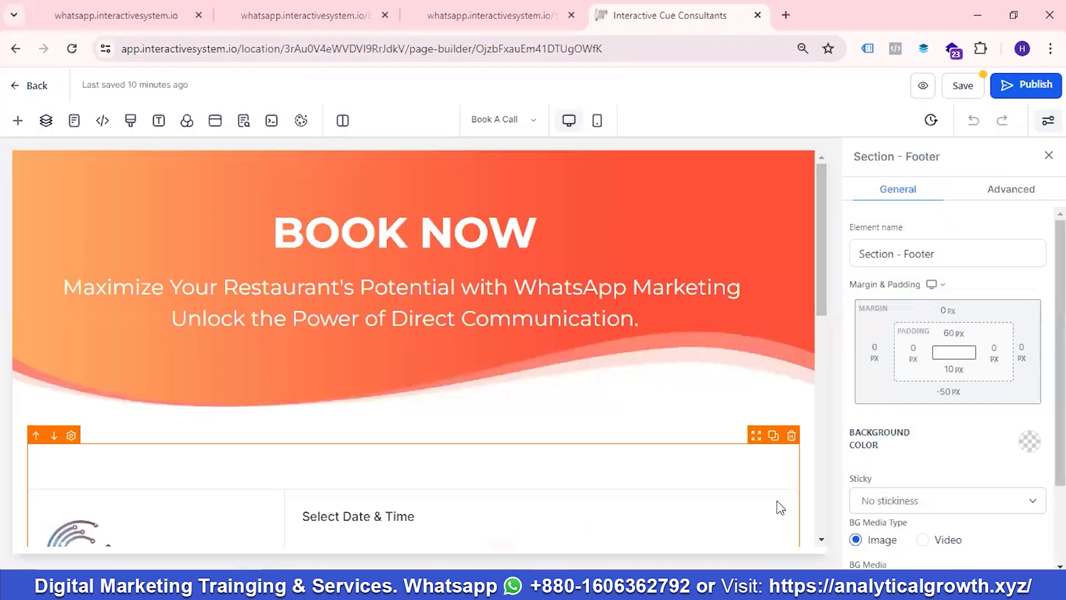
pyautogui.click(964, 87)
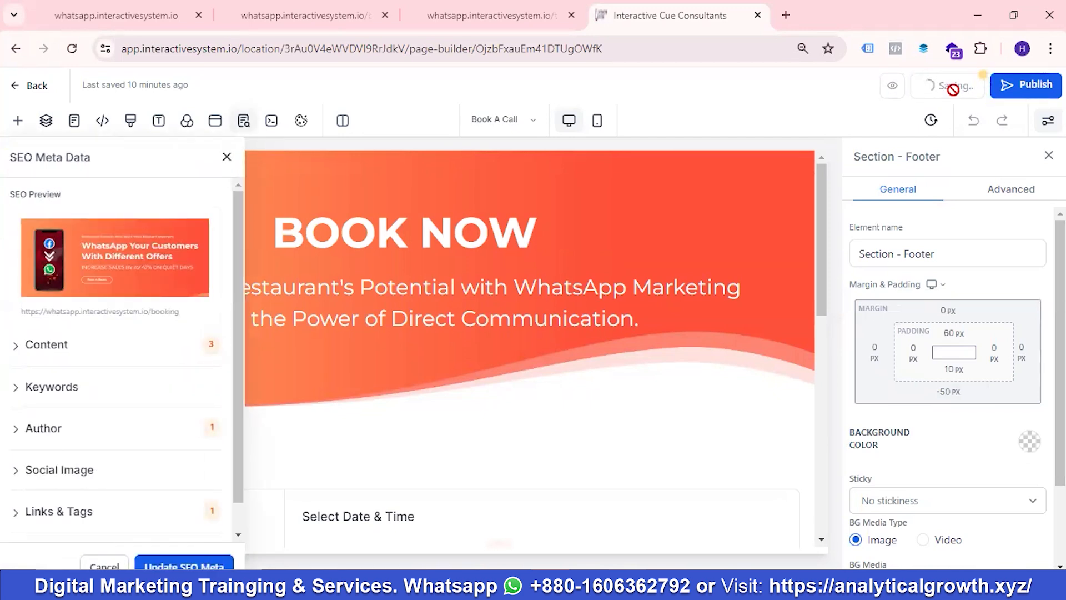
pyautogui.click(1014, 88)
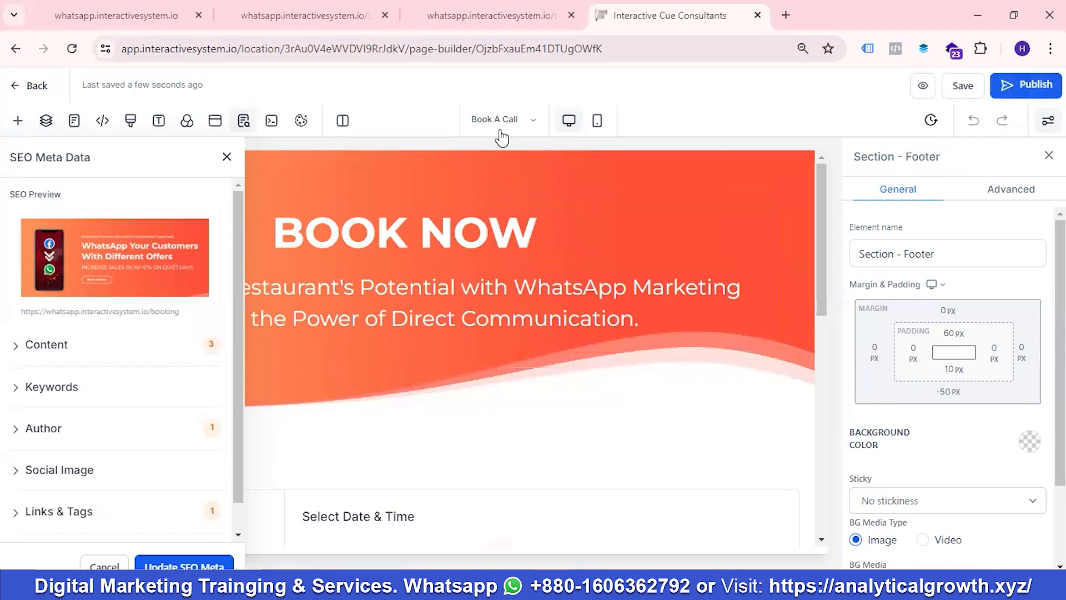
# - Reload the live booking page and inspect its Schedule event details in Meta Pixel Helper
pyautogui.click(321, 15)
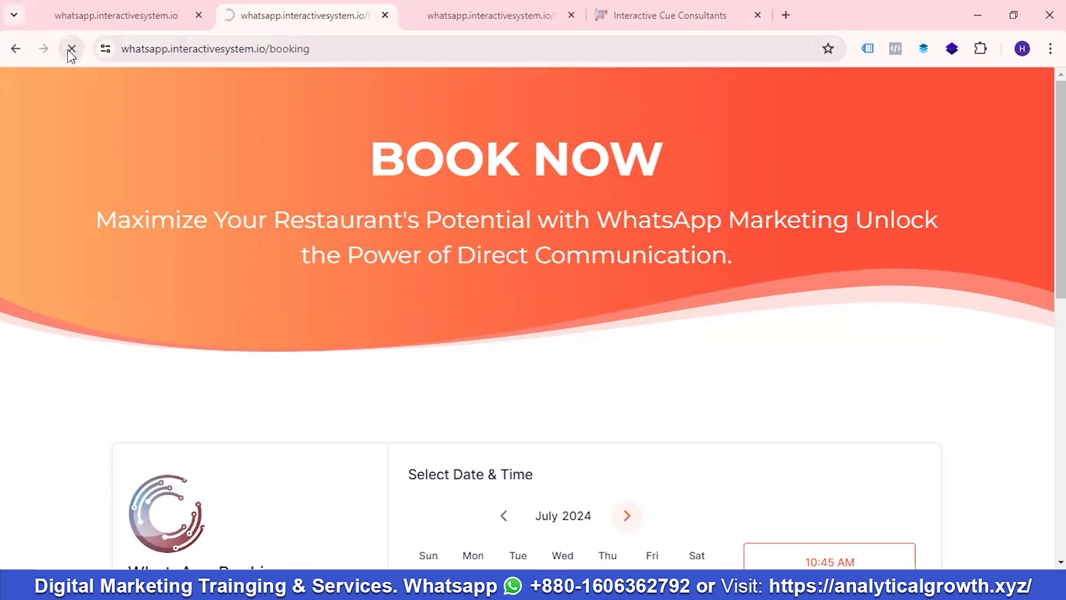
pyautogui.click(895, 49)
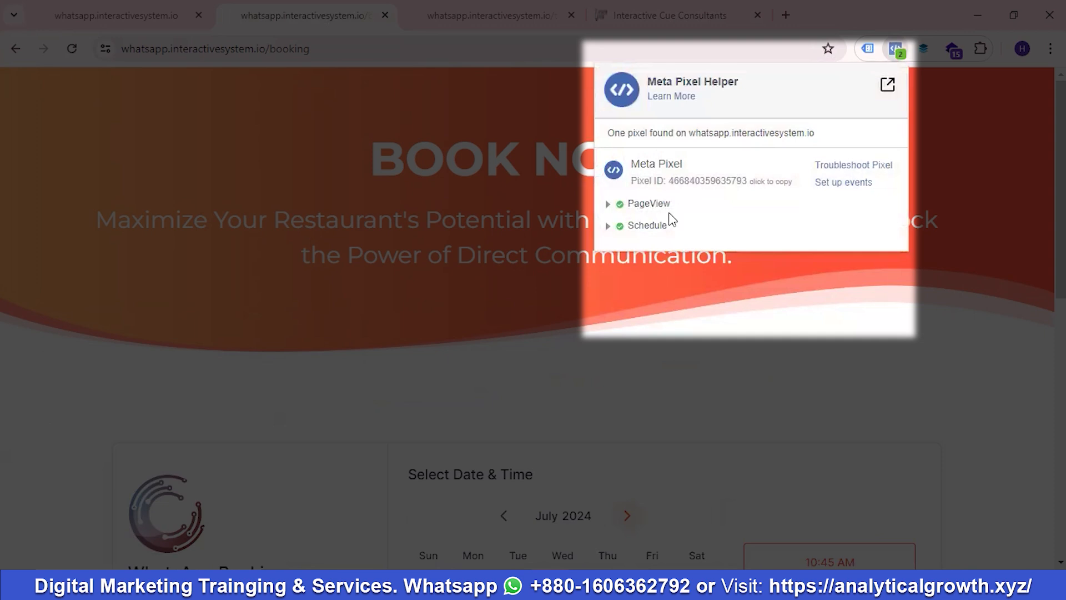
pyautogui.click(647, 228)
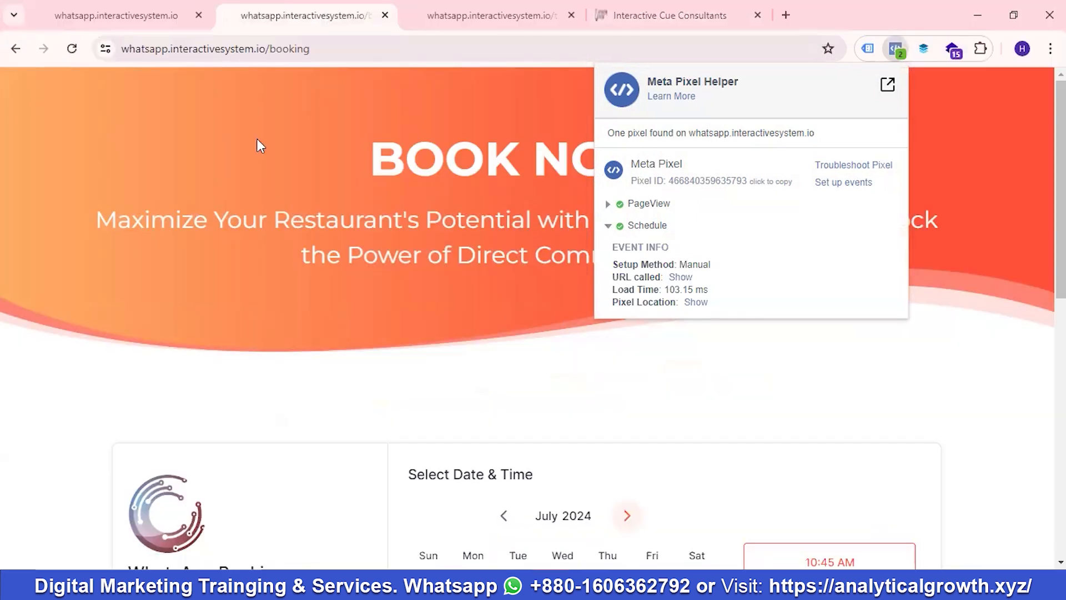
pyautogui.click(257, 139)
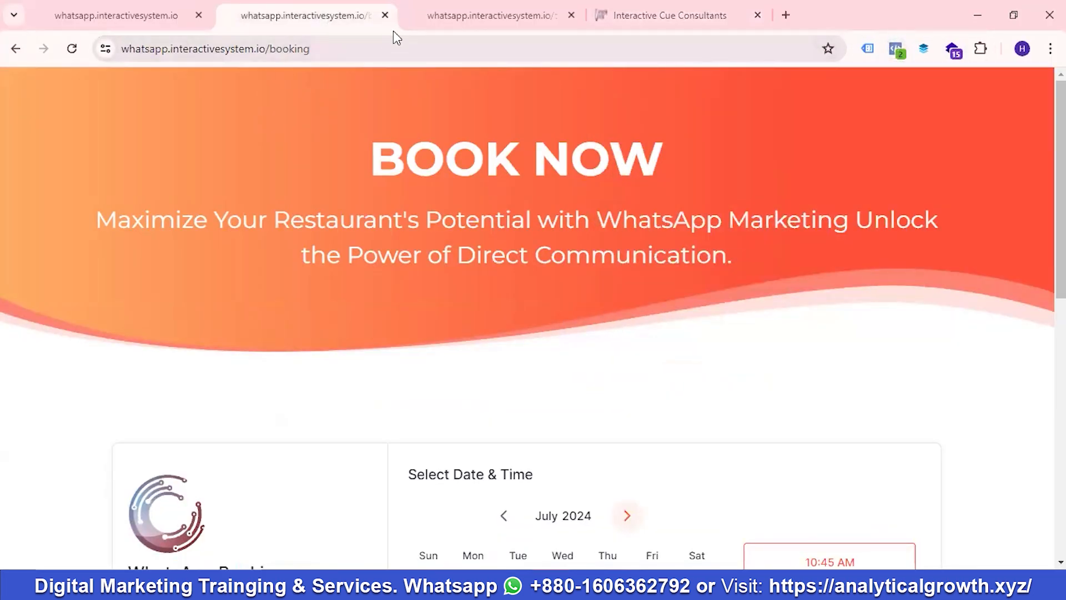
# - Leave the Book A Call page builder and open the Thank You step of the Facebook Leads to WhatsApp funnel for editing
pyautogui.click(459, 16)
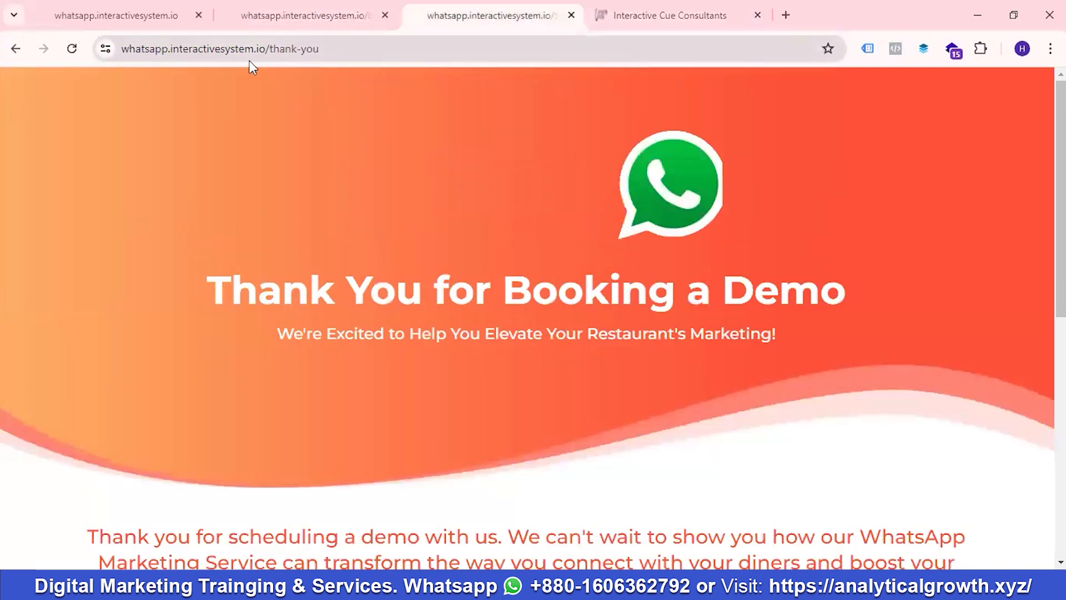
pyautogui.click(672, 13)
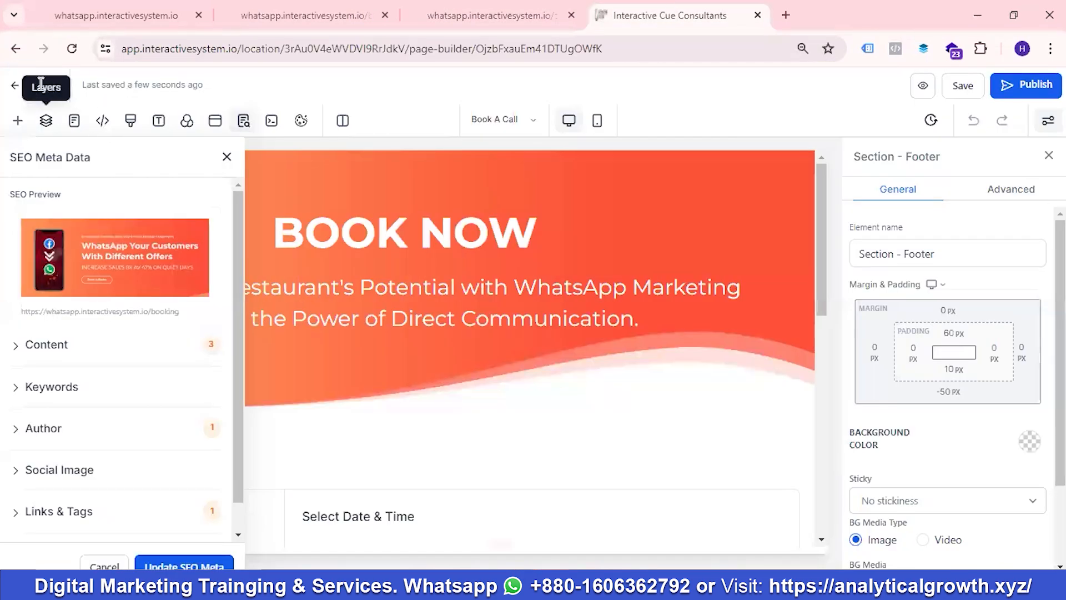
pyautogui.click(15, 85)
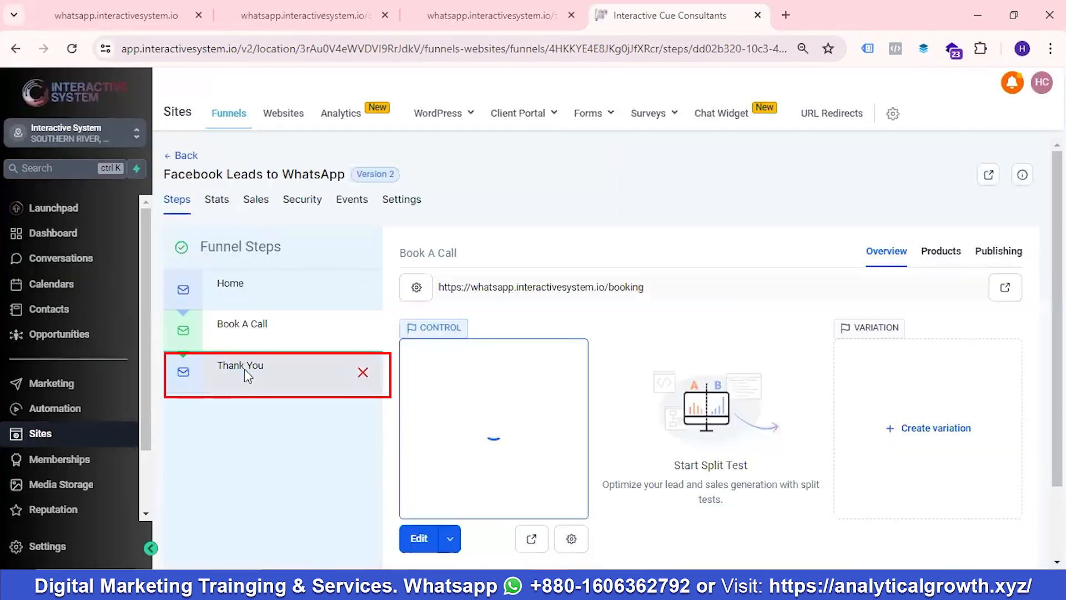
pyautogui.click(245, 372)
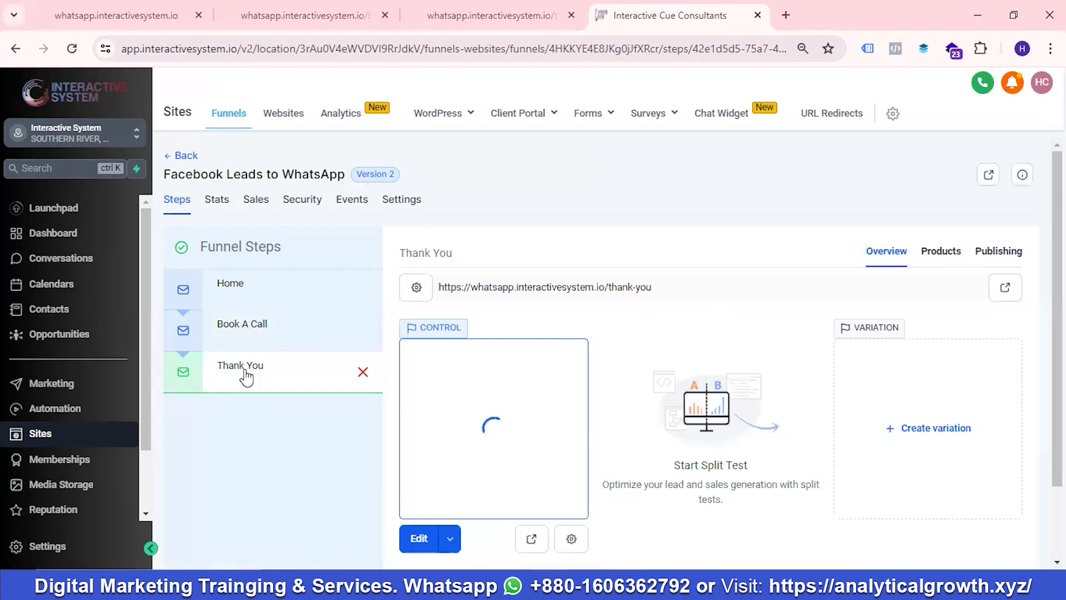
pyautogui.click(448, 540)
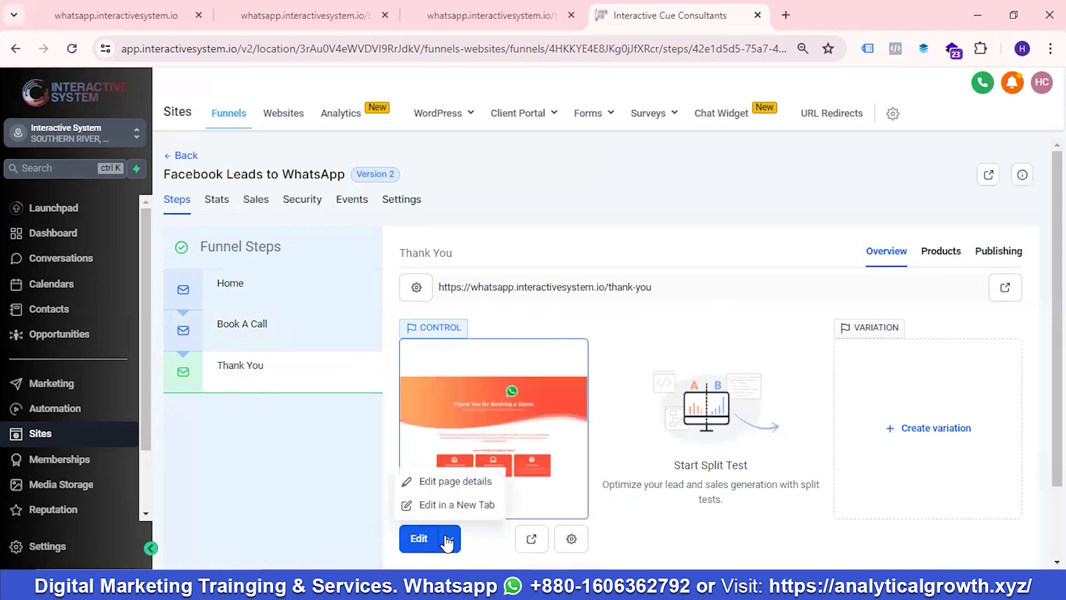
pyautogui.click(443, 483)
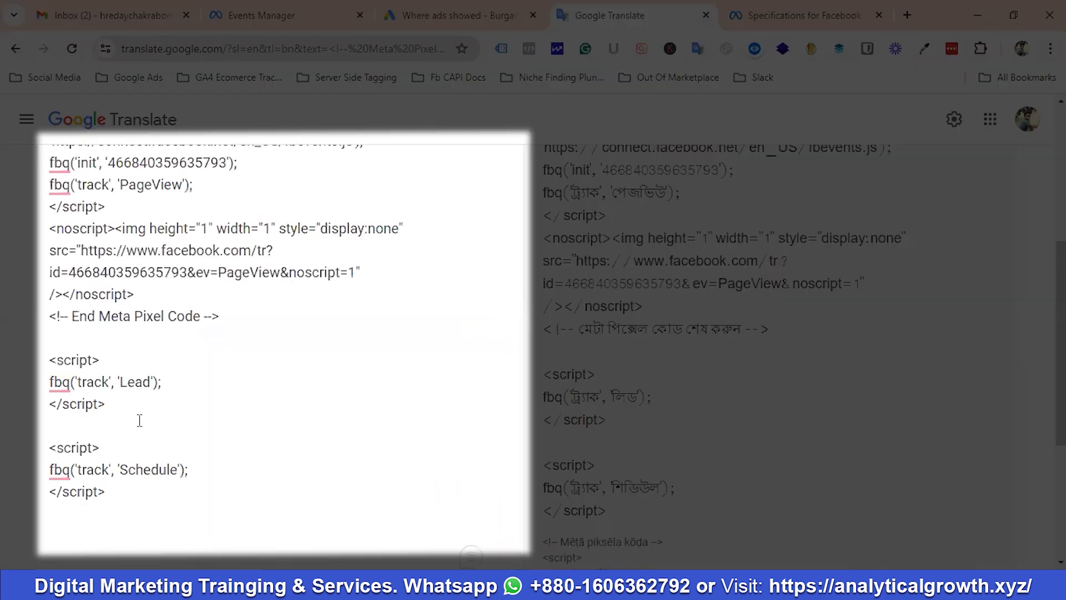
# - Copy the Lead script block from Google Translate into the Thank You page's header tracking code
pyautogui.moveTo(118, 408); pyautogui.dragTo(34, 373)
pyautogui.hotkey('ctrl', 'c')
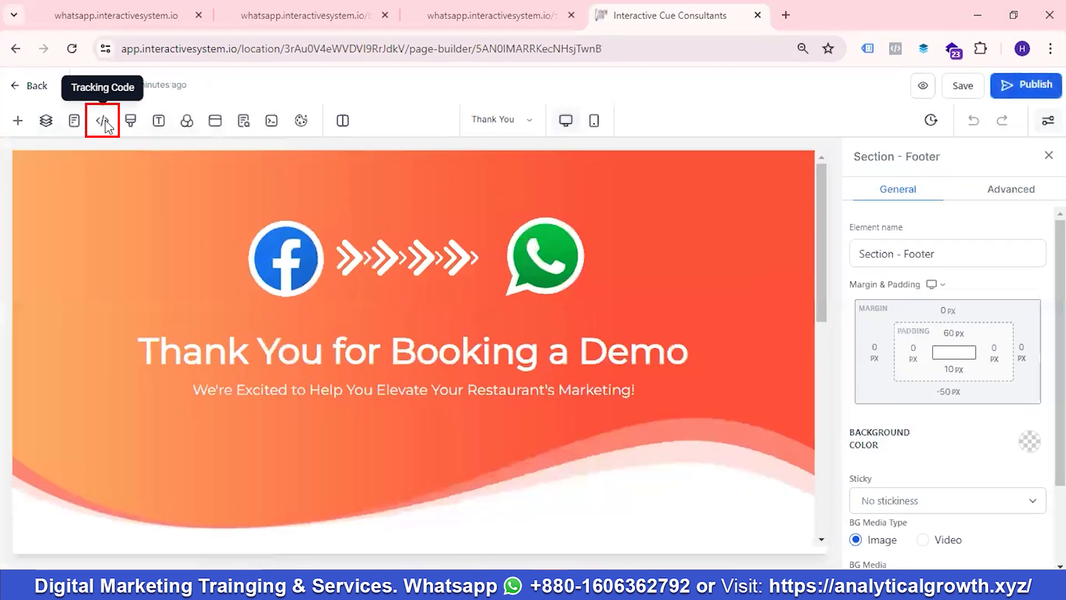
pyautogui.click(105, 121)
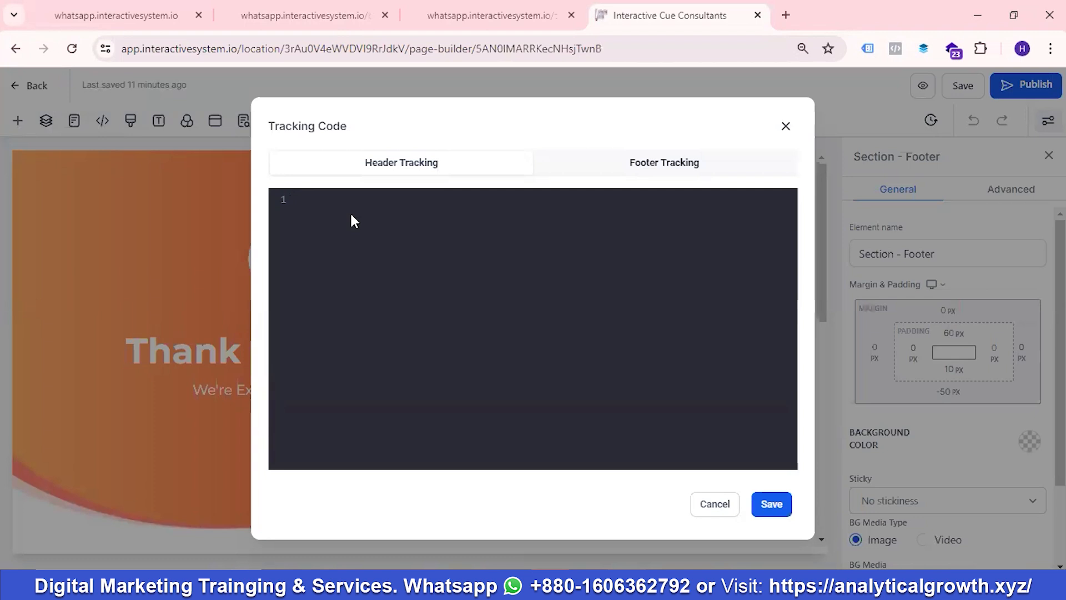
pyautogui.hotkey('ctrl', 'v')
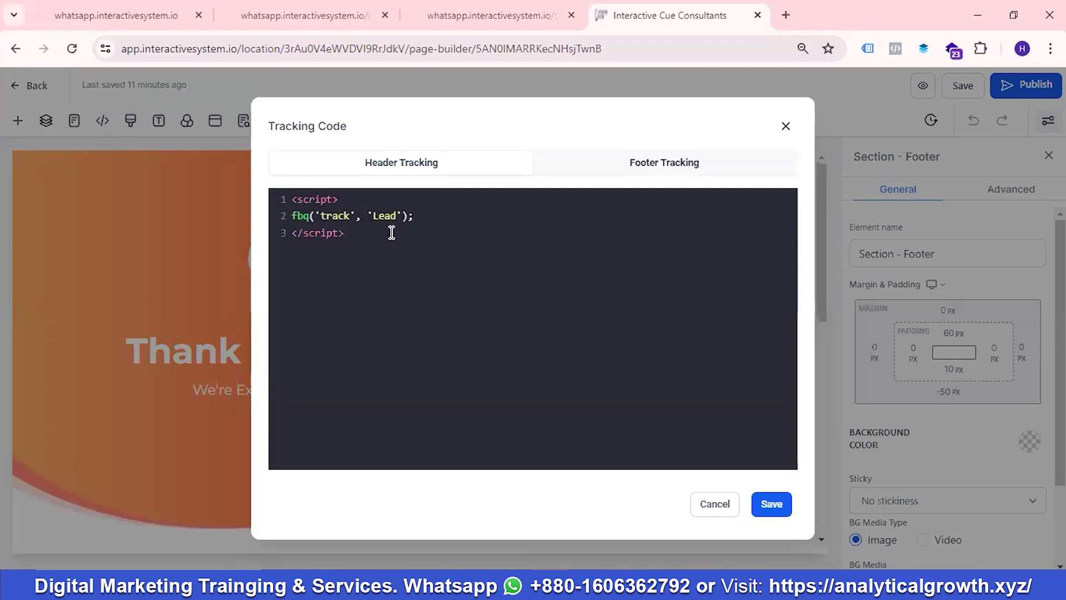
# - Save the Lead tracking code after checking the live thank-you page, and save and publish the Thank You page
pyautogui.click(522, 15)
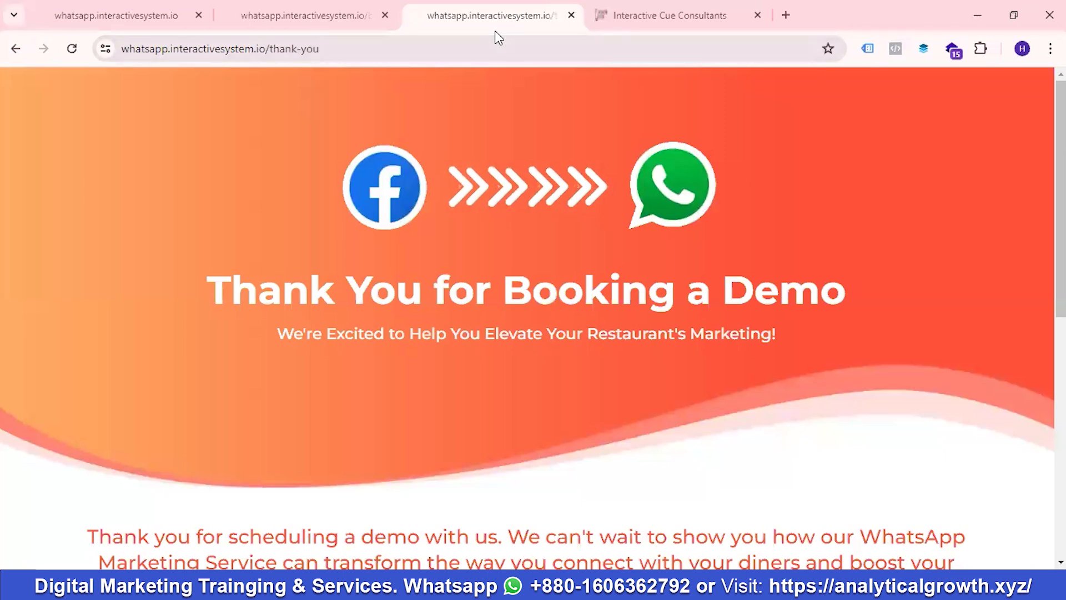
pyautogui.click(633, 13)
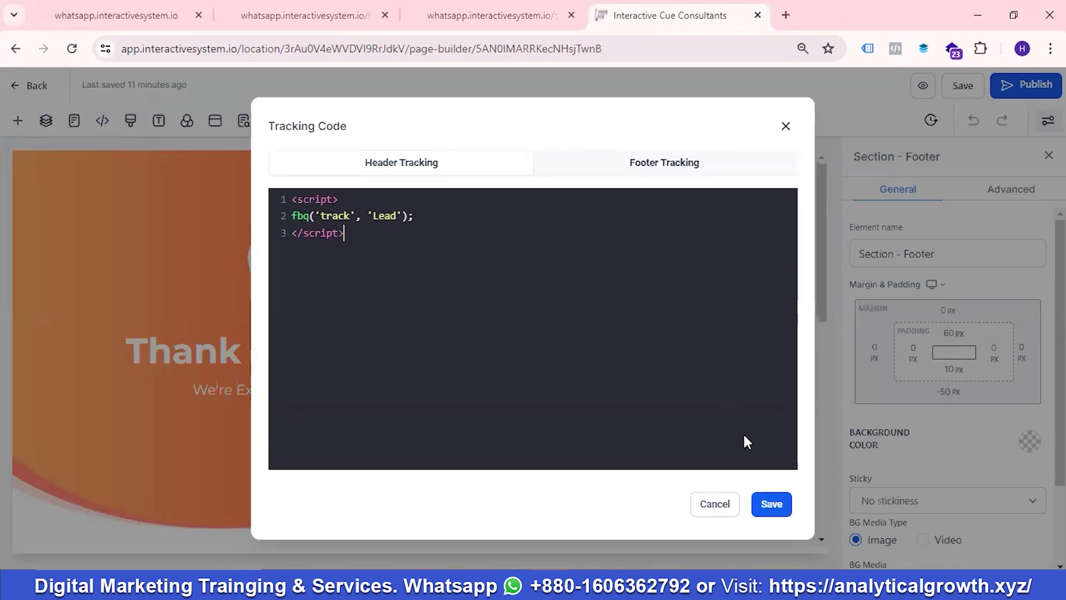
pyautogui.click(772, 505)
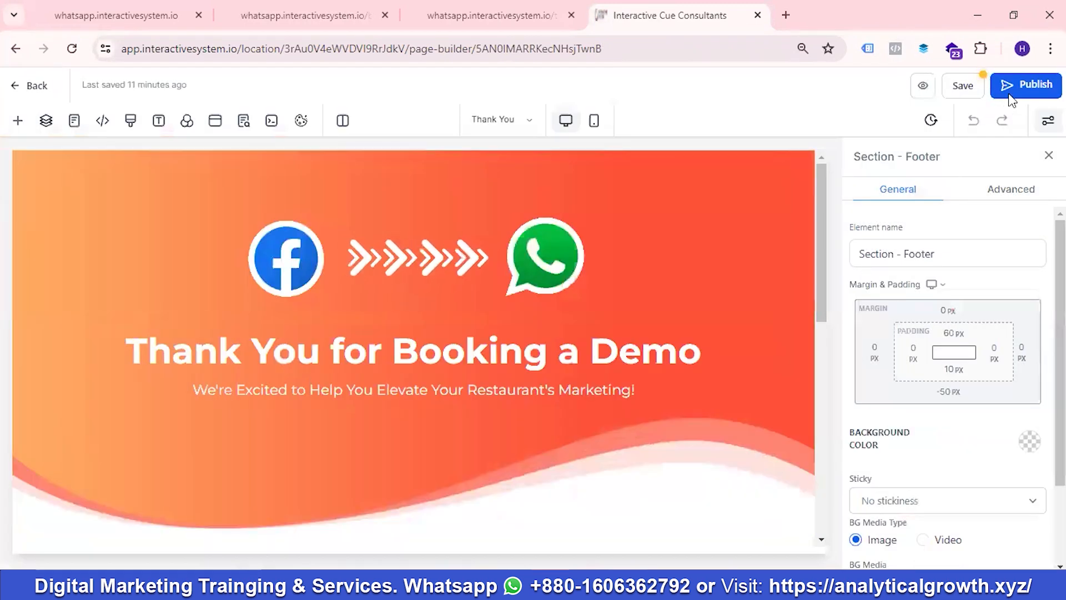
pyautogui.click(959, 84)
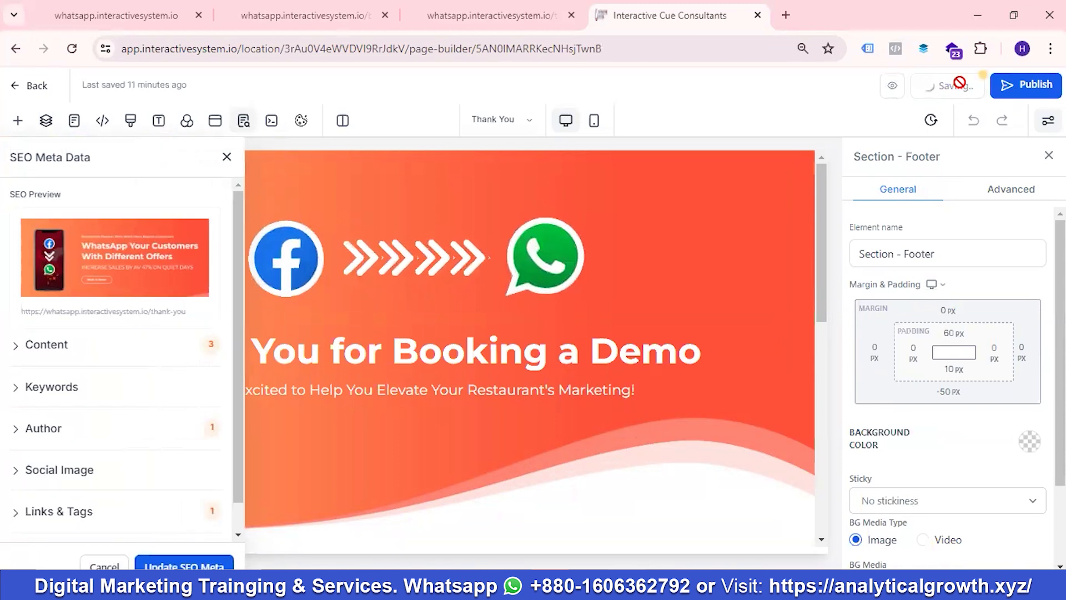
pyautogui.click(1016, 87)
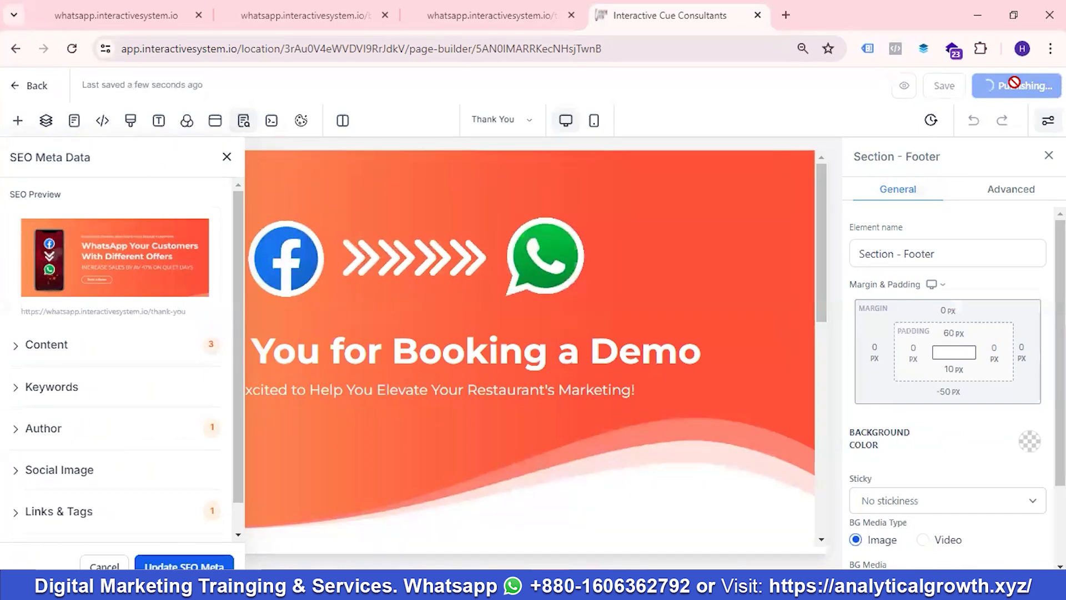
# - Reload the live thank-you page, inspect its PageView and Lead event details in Meta Pixel Helper, and return to the funnel's home page
pyautogui.click(492, 18)
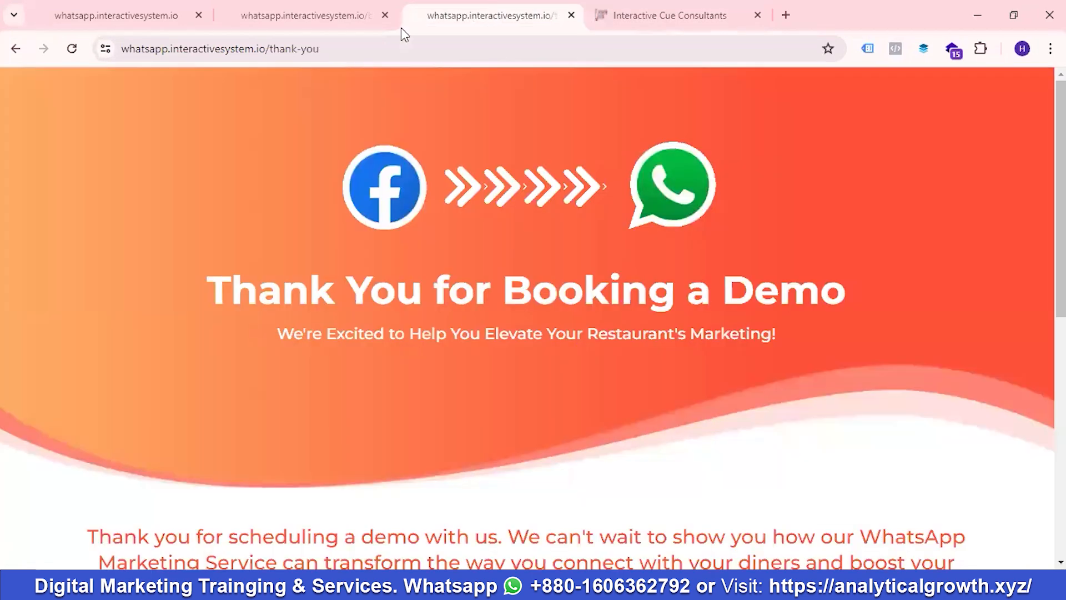
pyautogui.click(71, 50)
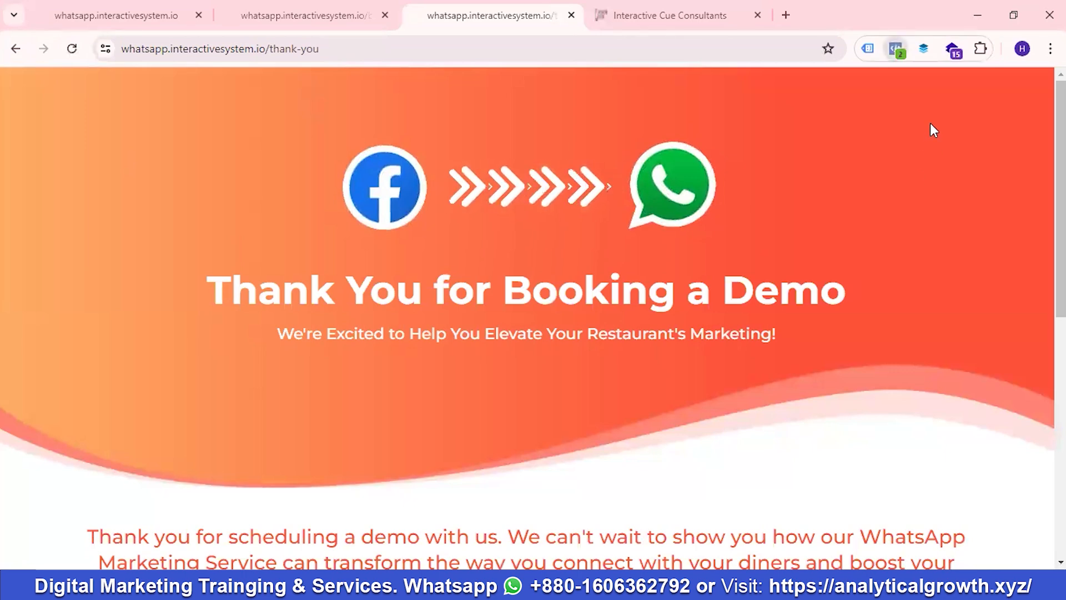
pyautogui.click(896, 48)
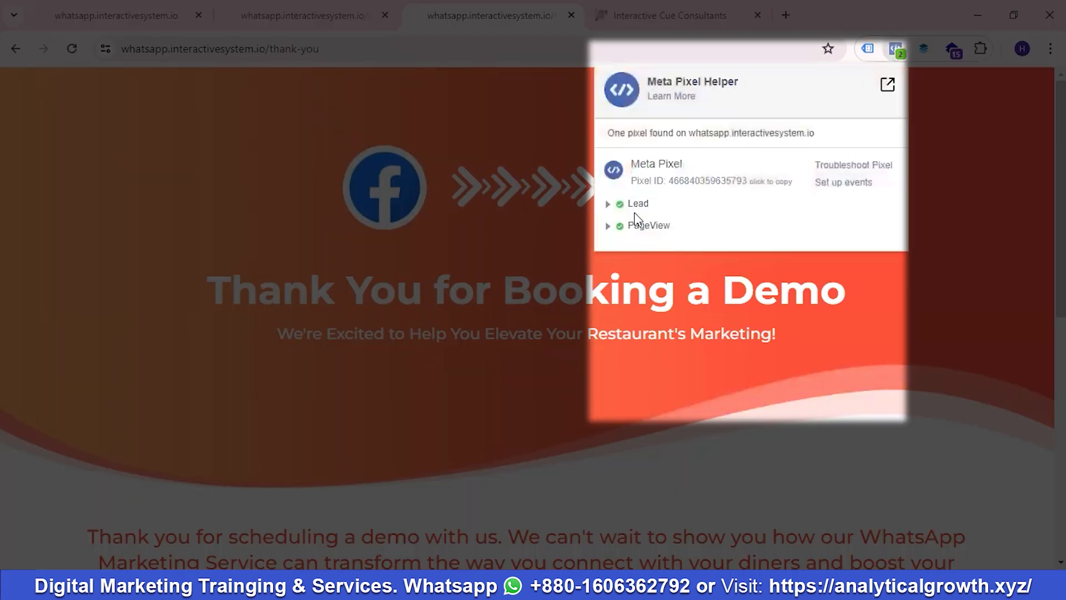
pyautogui.click(648, 225)
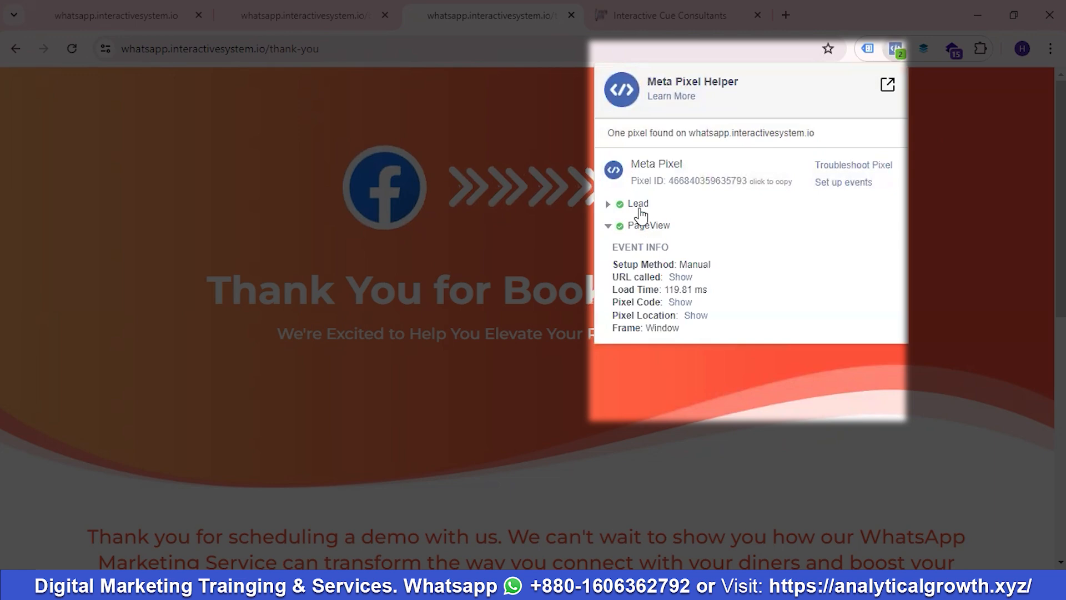
pyautogui.click(639, 204)
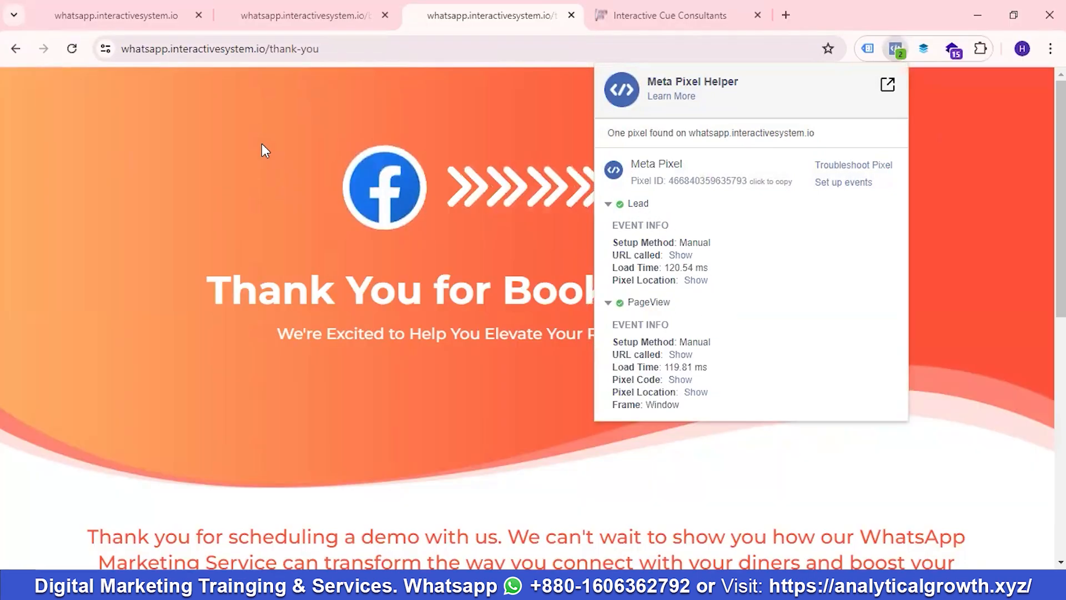
pyautogui.click(256, 143)
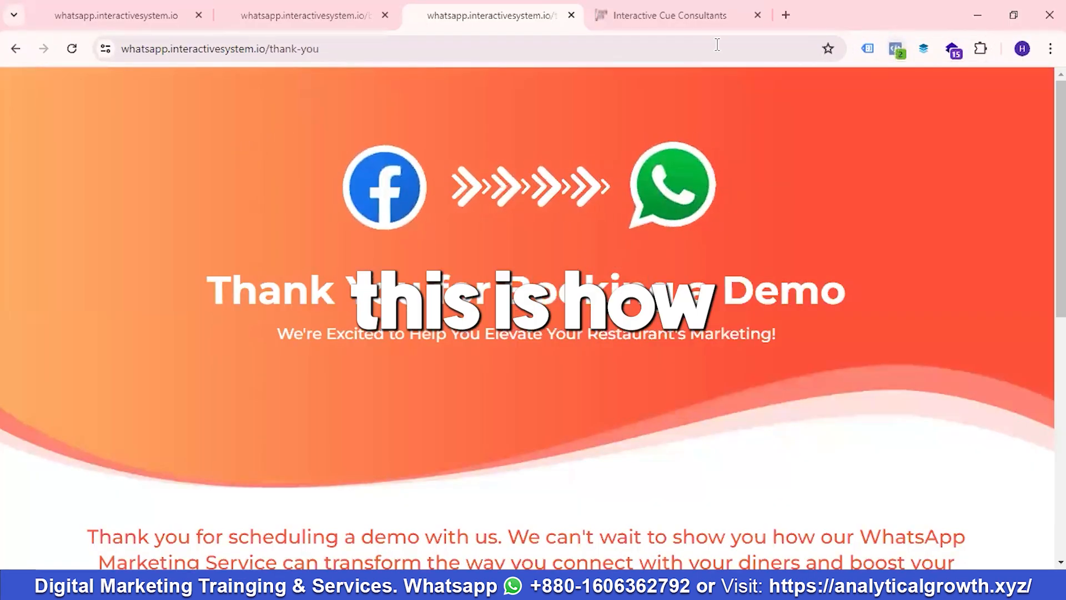
pyautogui.click(128, 14)
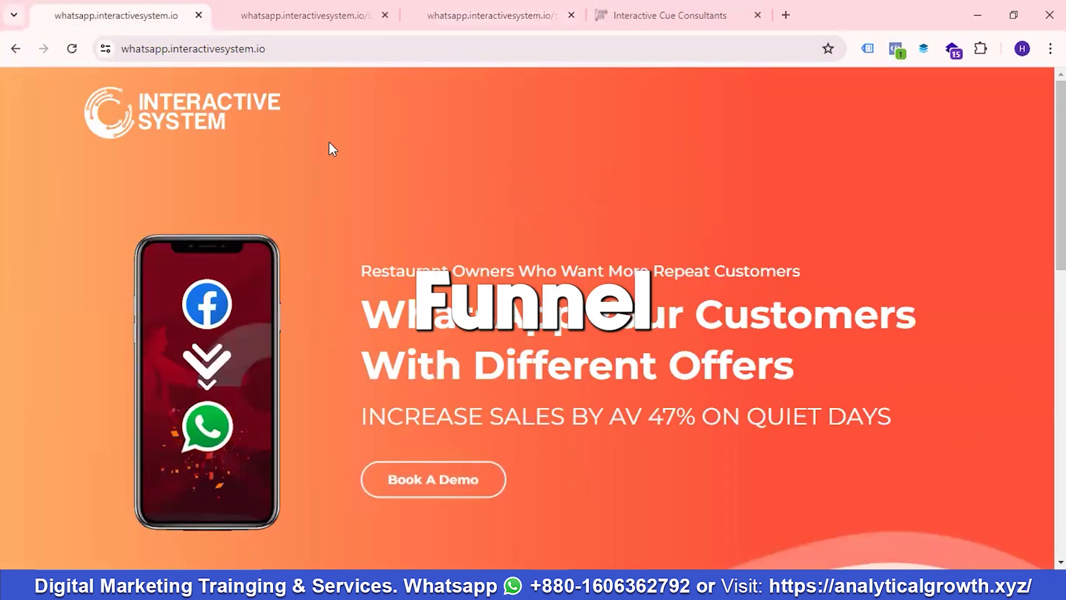